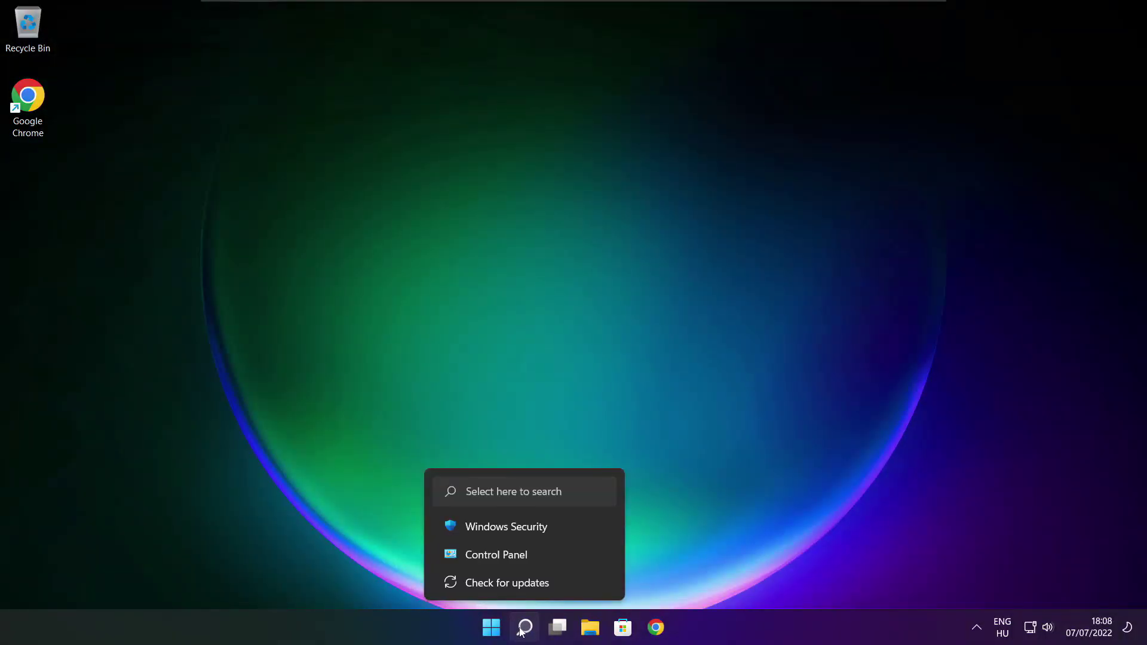
Search Windows for Device Manager so it appears as the best match.
{"action": "left_click", "coordinate": [523, 629]}
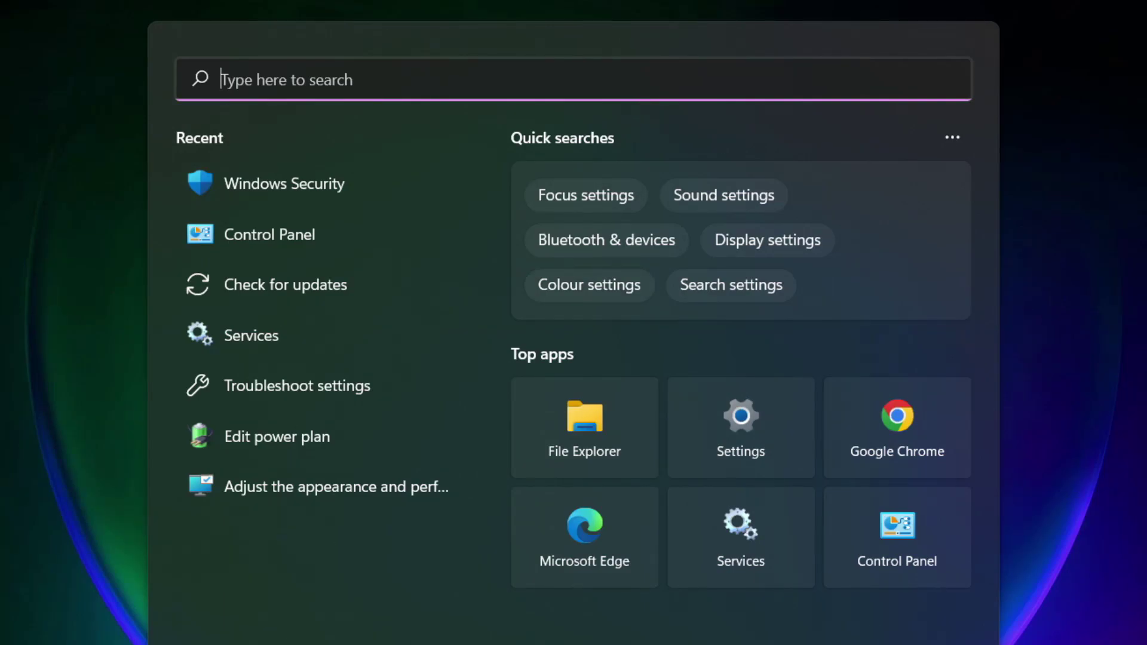
{"action": "type", "text": "device m"}
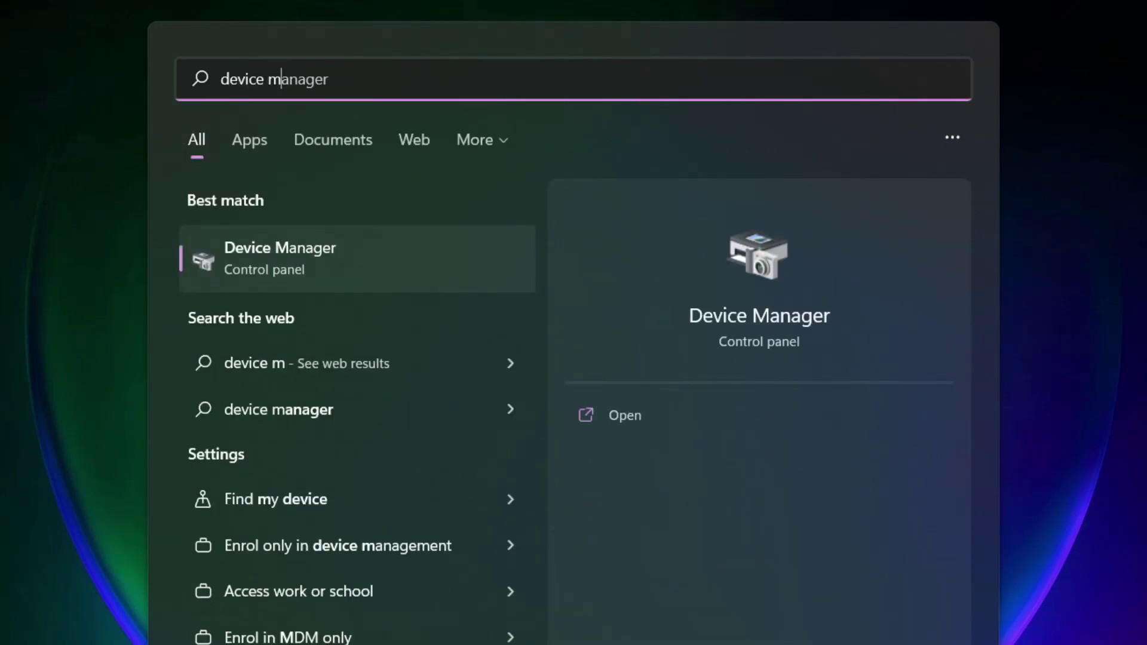
{"action": "type", "text": "anager"}
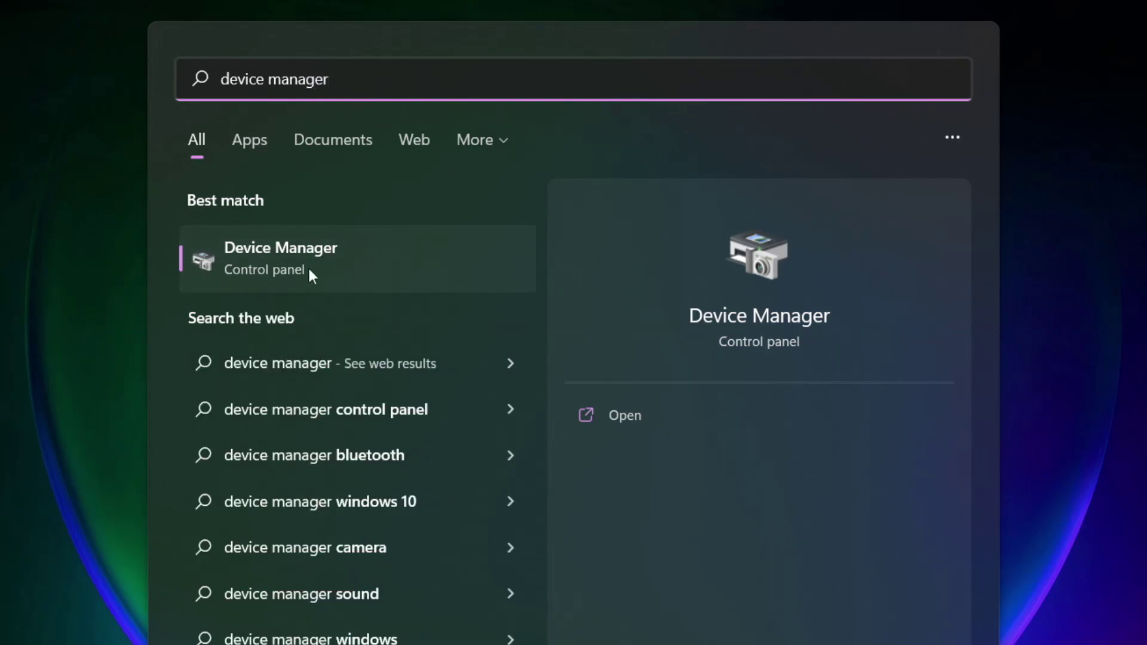
Launch Device Manager maximized and expand the Display adaptors category.
{"action": "left_click", "coordinate": [422, 269]}
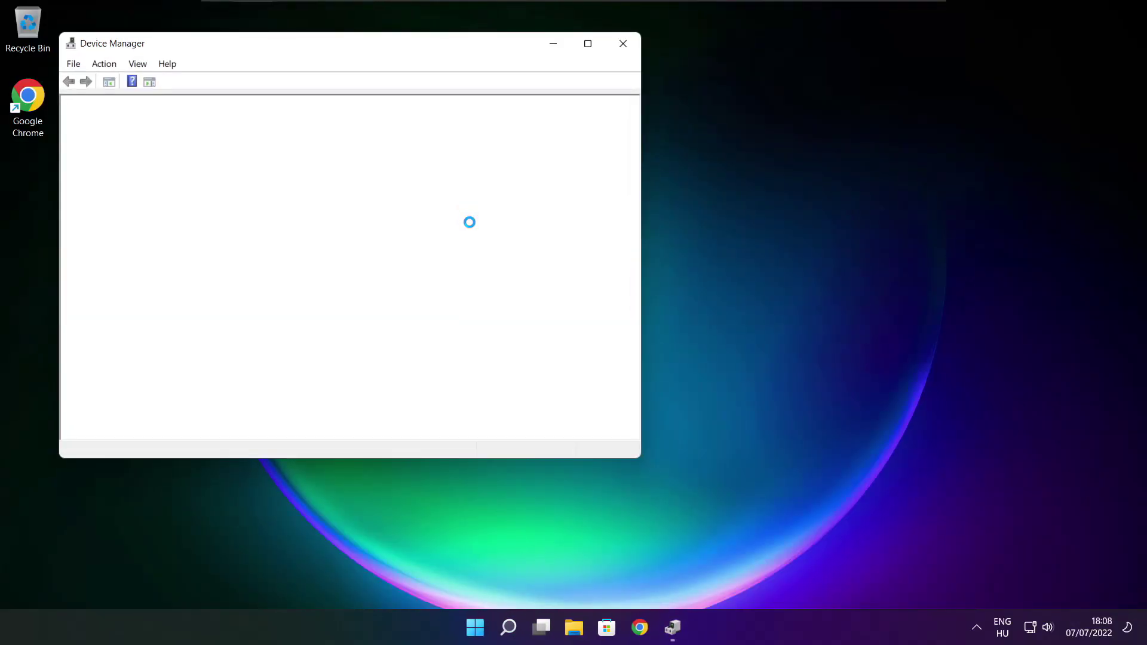
{"action": "left_click", "coordinate": [588, 47]}
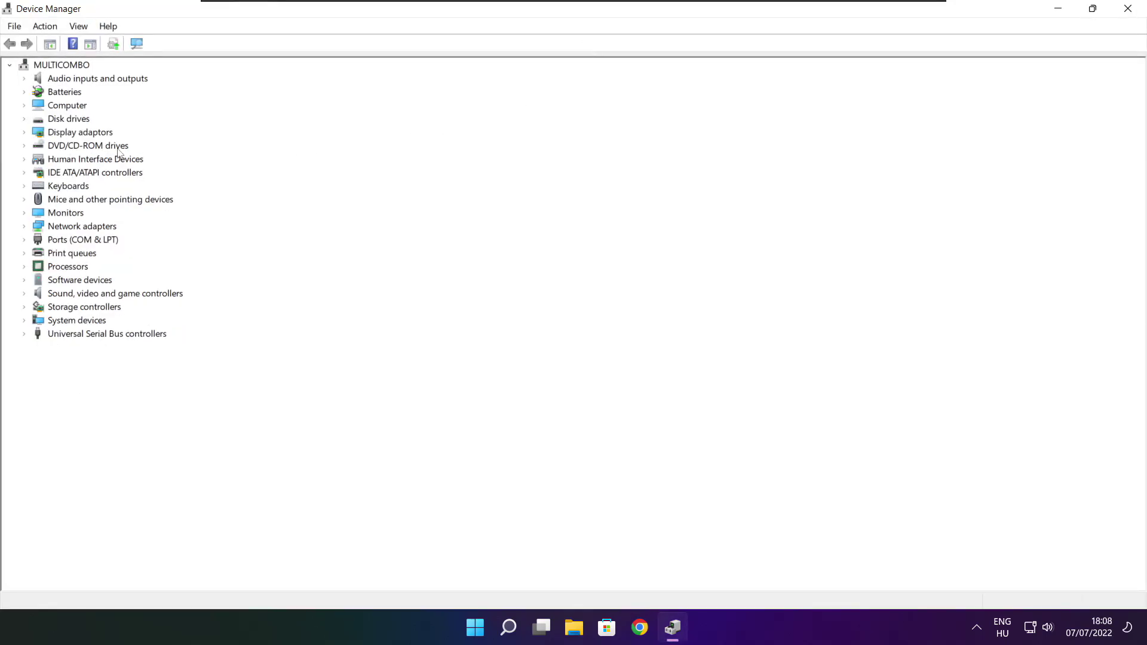
{"action": "left_click", "coordinate": [76, 205]}
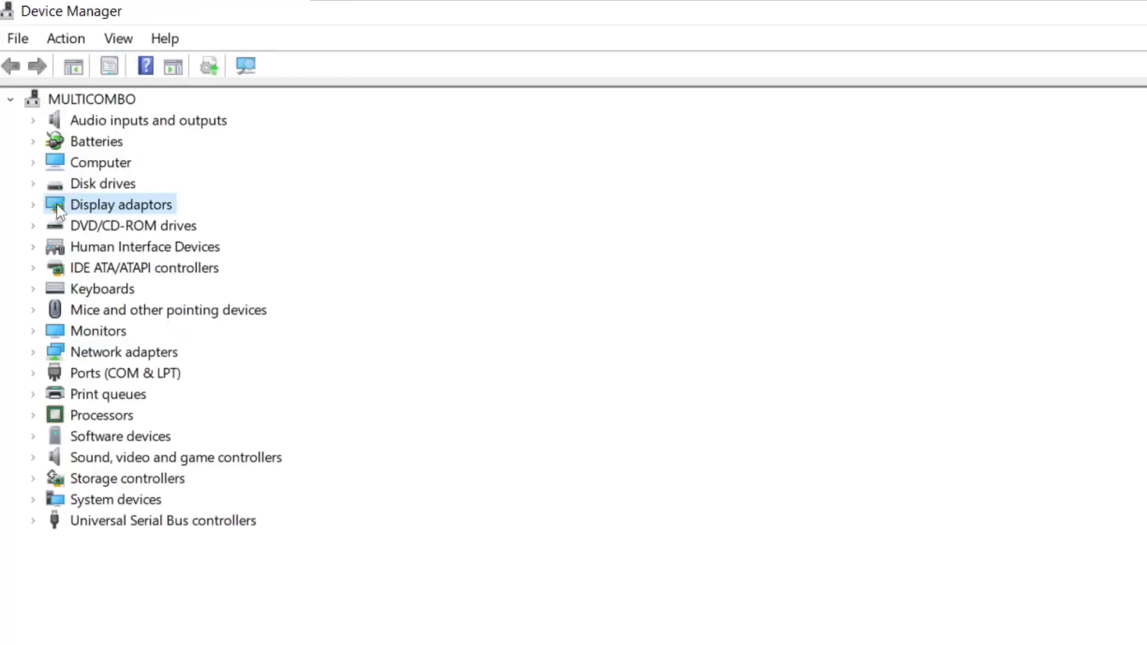
{"action": "left_click", "coordinate": [34, 207]}
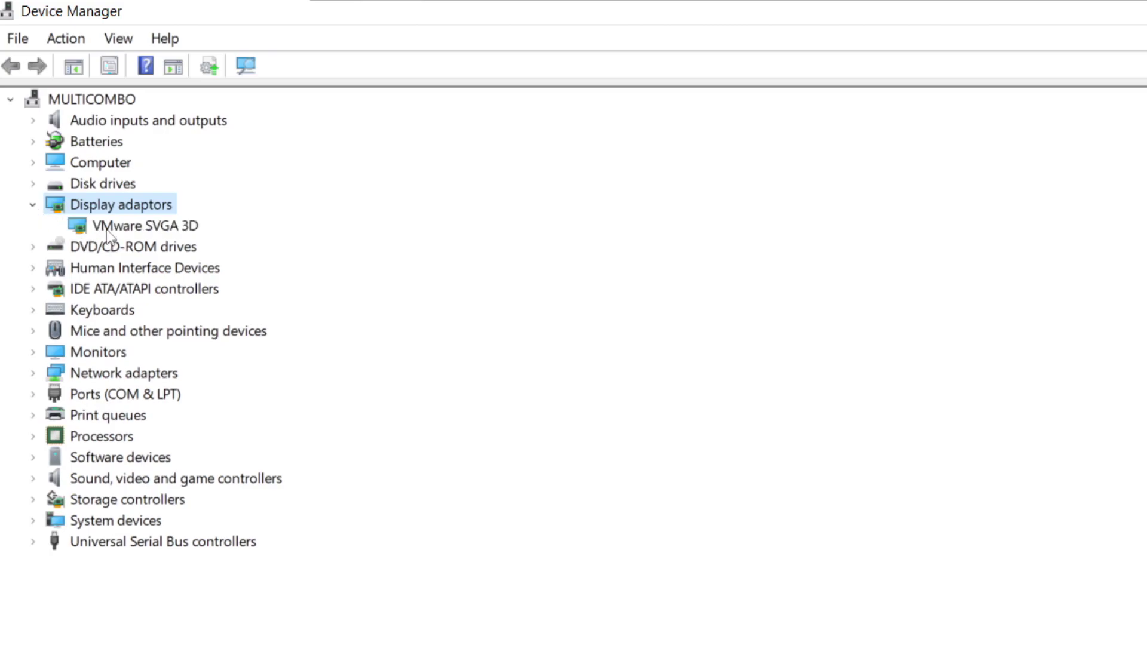
Update the VMware SVGA 3D driver via automatic search; best driver already installed.
{"action": "left_click", "coordinate": [142, 230]}
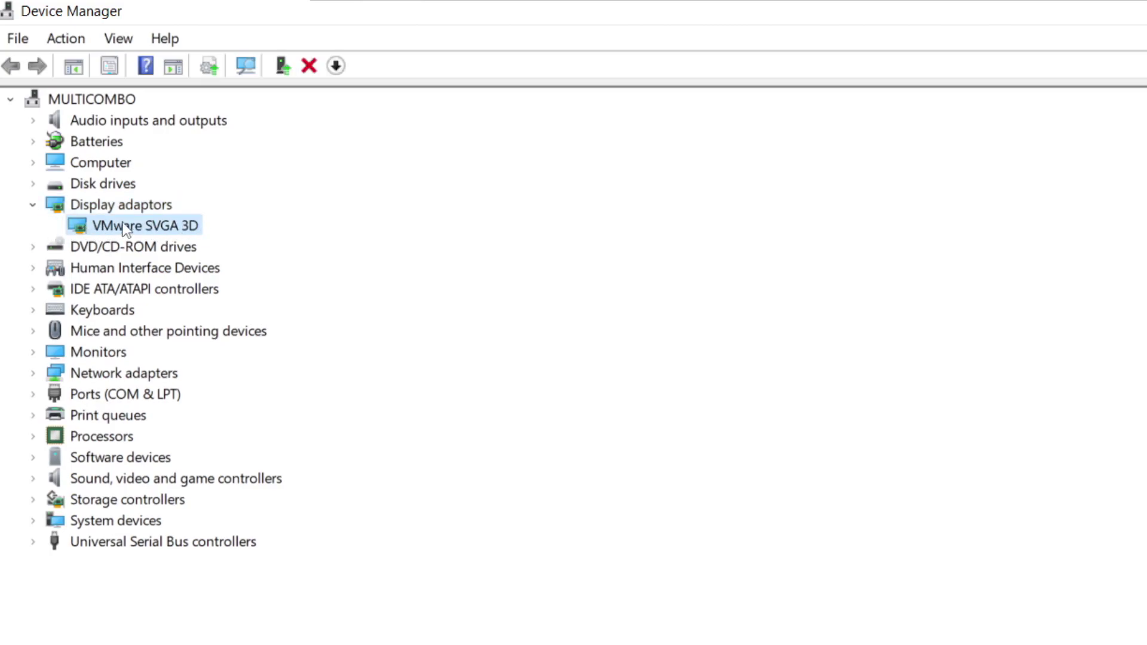
{"action": "right_click", "coordinate": [123, 228]}
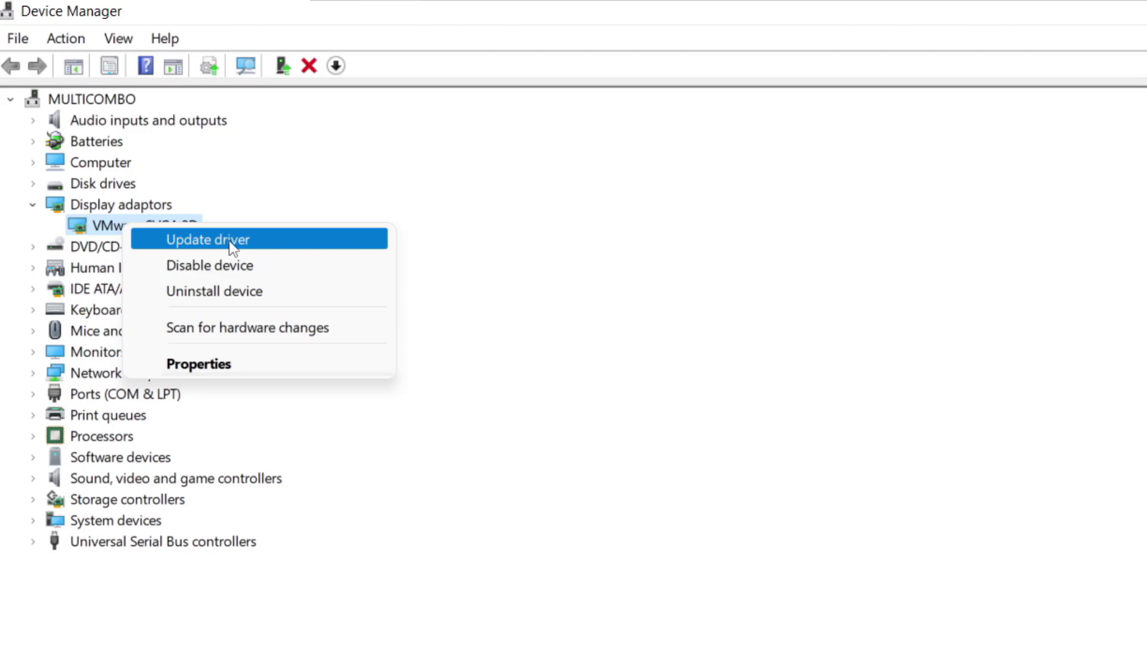
{"action": "left_click", "coordinate": [257, 247]}
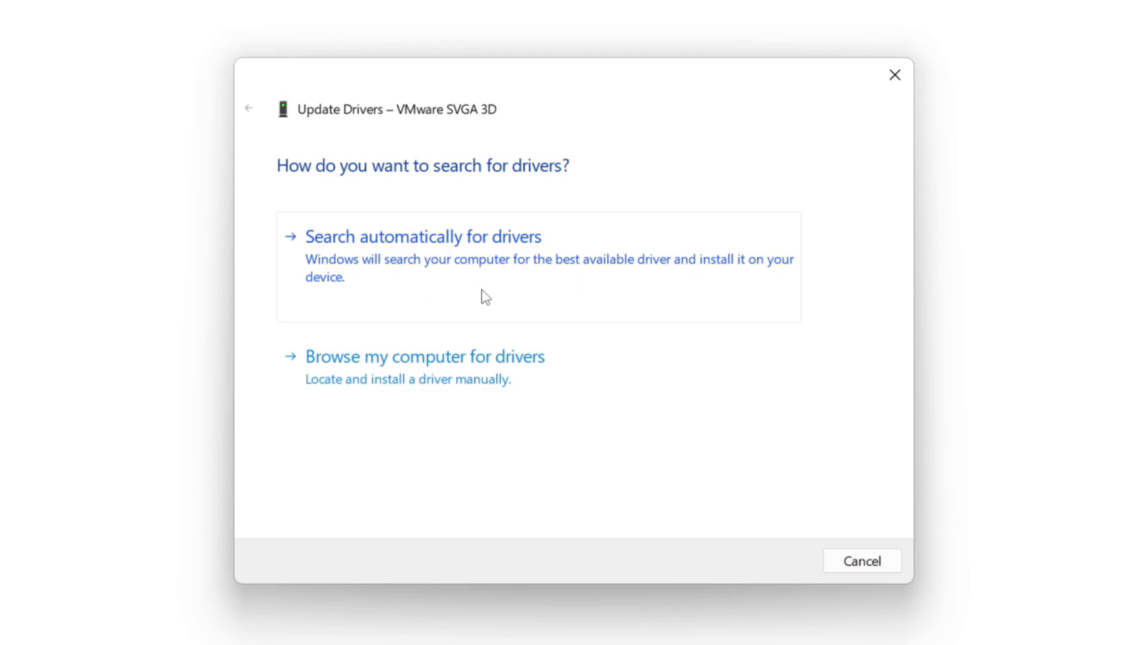
{"action": "left_click", "coordinate": [504, 269]}
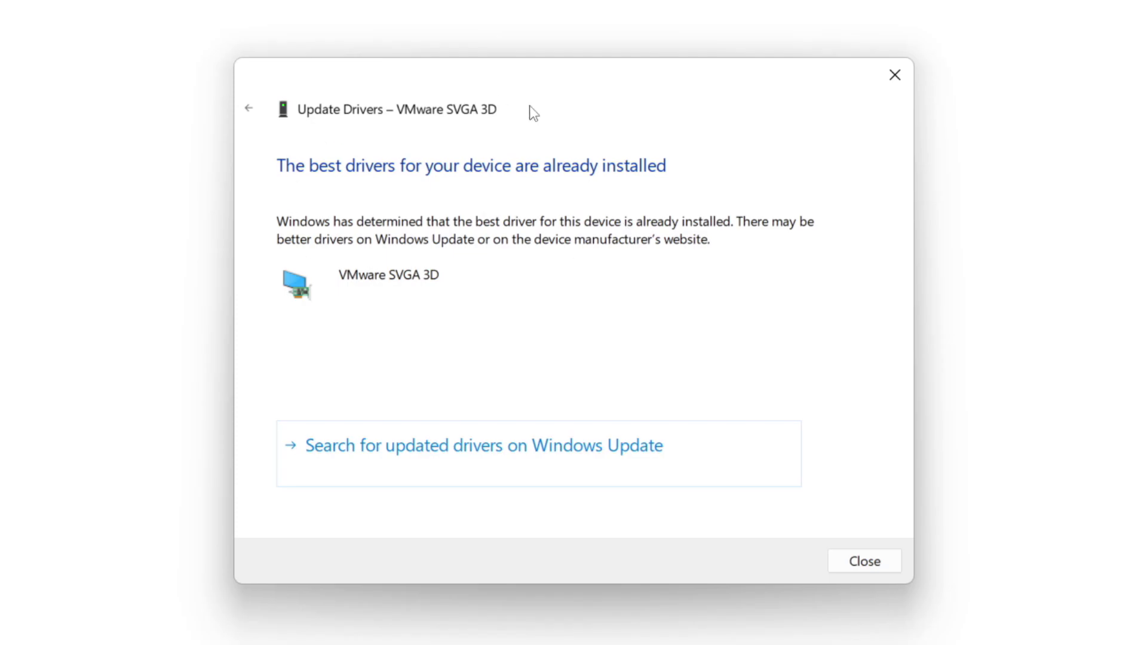
Dismiss the display result and expand Sound, video and game controllers to the High Definition Audio Device.
{"action": "left_click", "coordinate": [862, 565]}
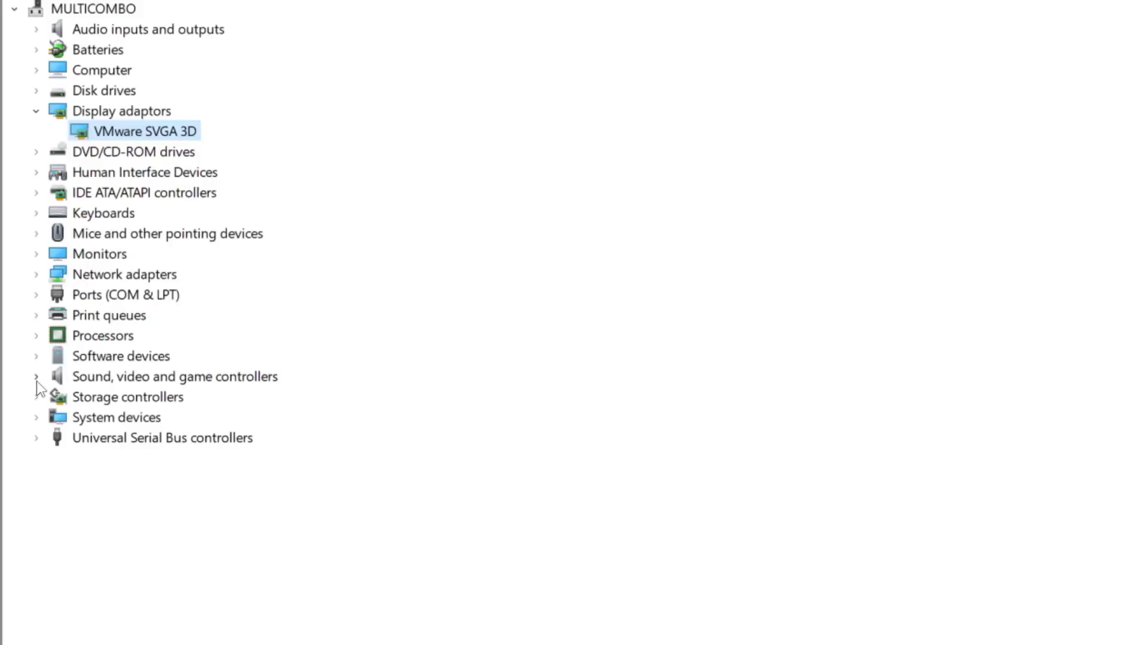
{"action": "left_click", "coordinate": [79, 377]}
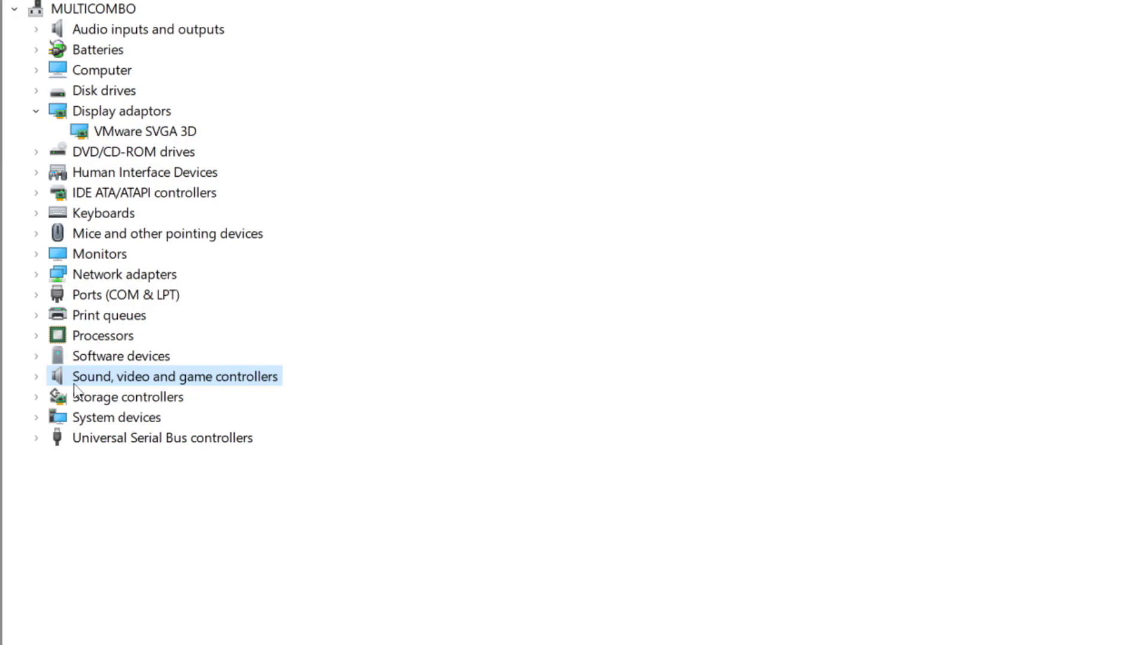
{"action": "left_click", "coordinate": [38, 379]}
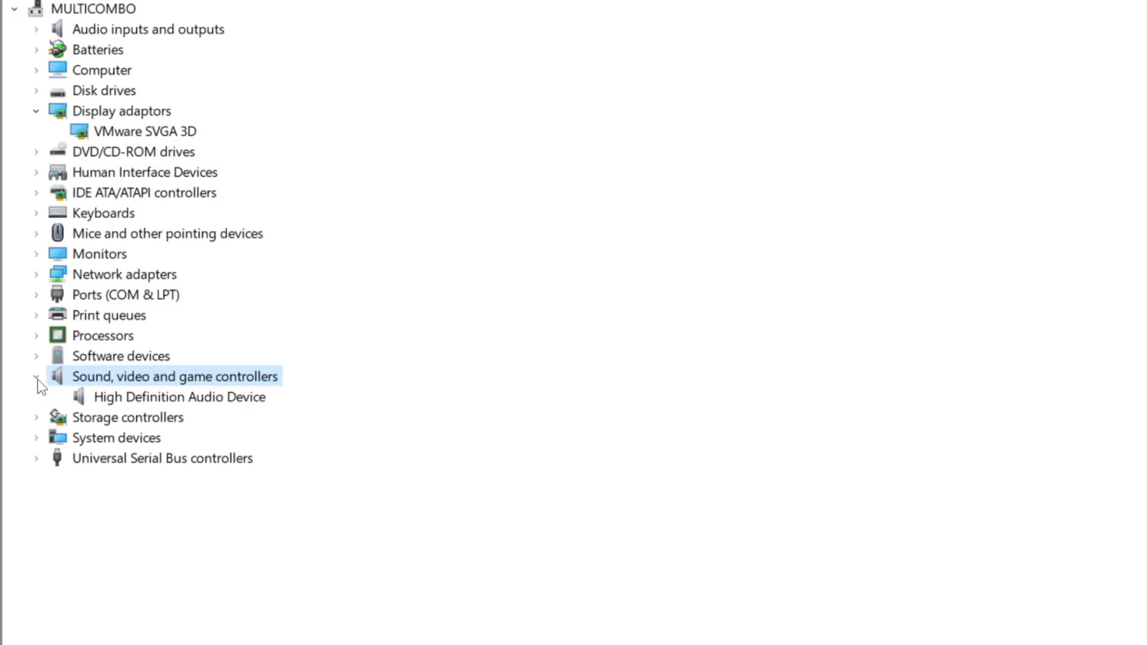
{"action": "left_click", "coordinate": [163, 401]}
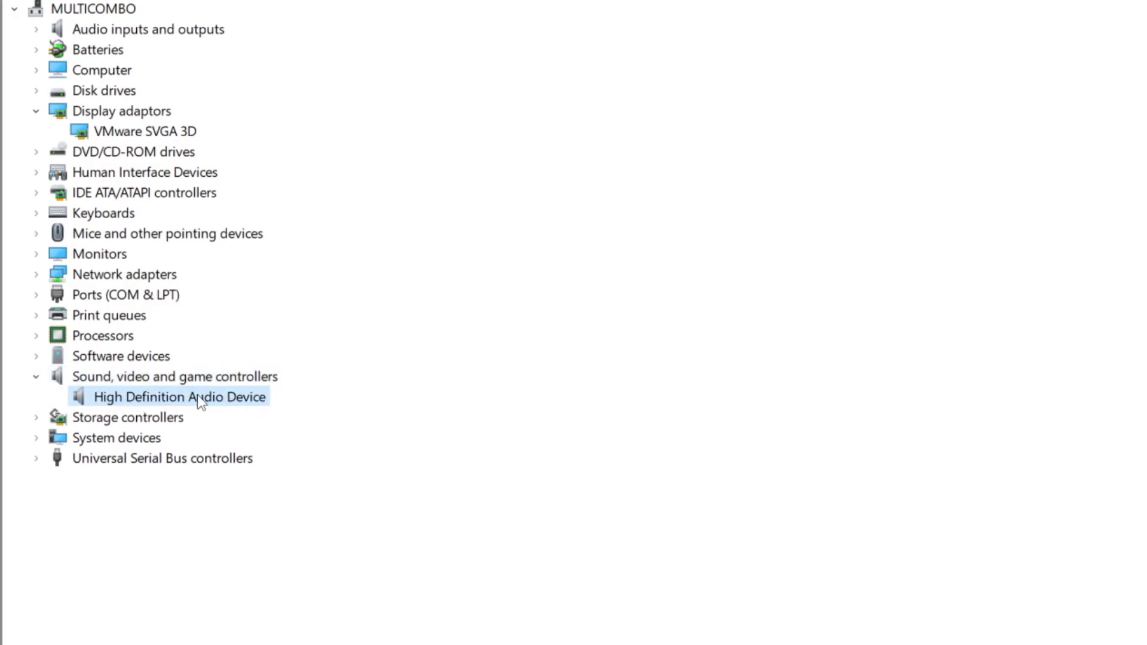
Update the audio device driver via automatic search; best driver already installed, result dismissed.
{"action": "right_click", "coordinate": [168, 405]}
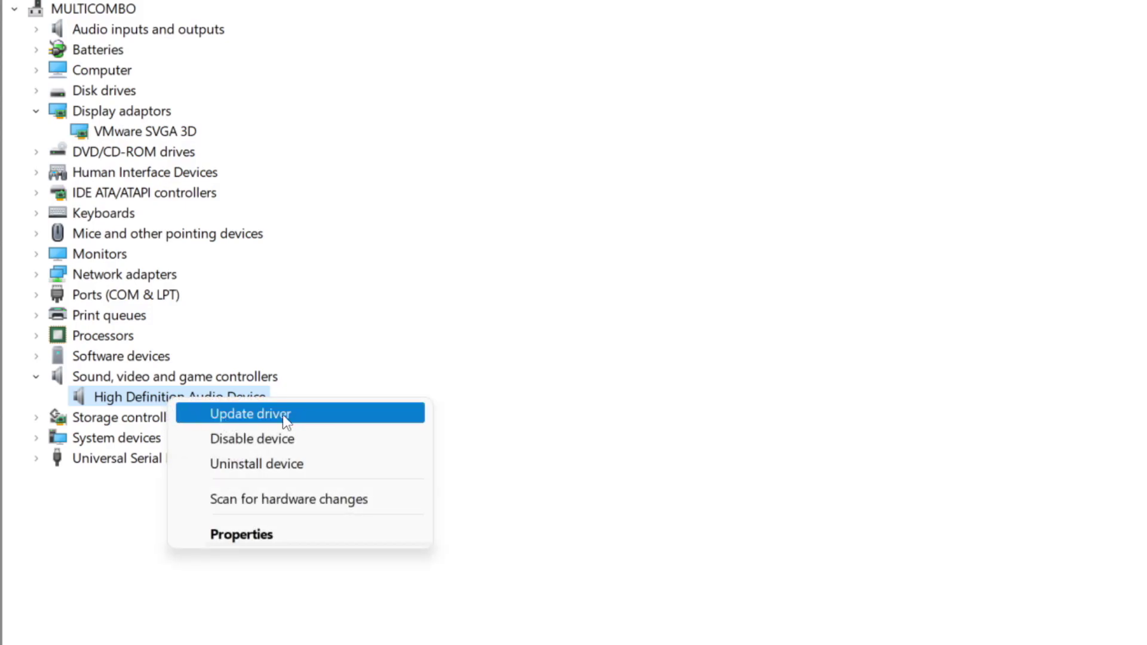
{"action": "left_click", "coordinate": [337, 416]}
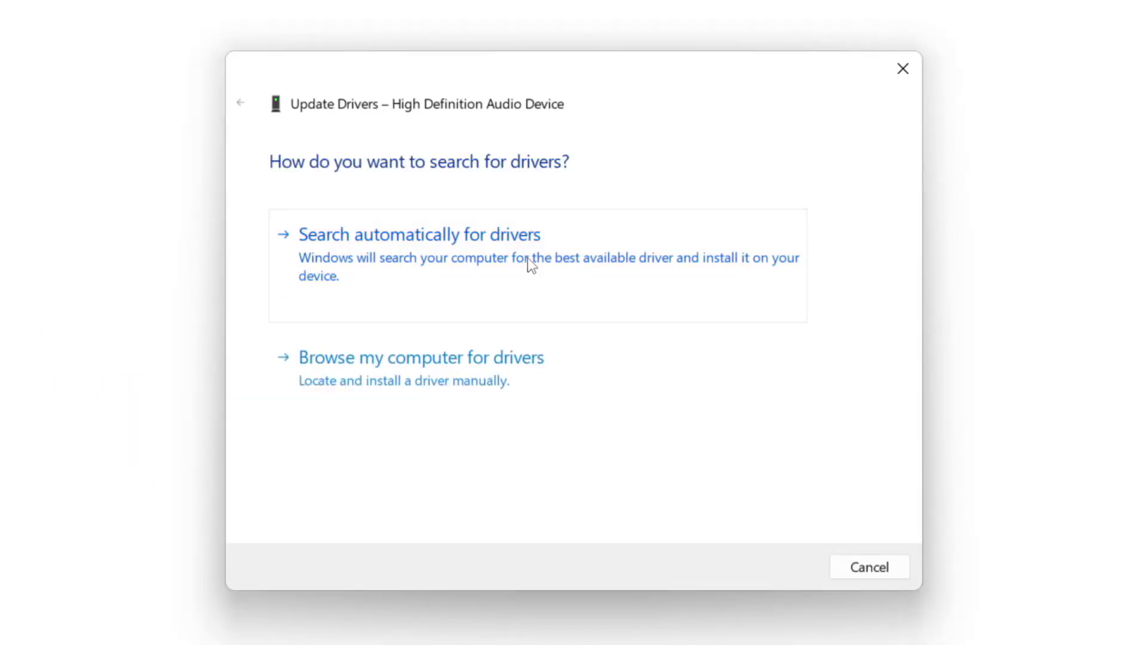
{"action": "left_click", "coordinate": [456, 256]}
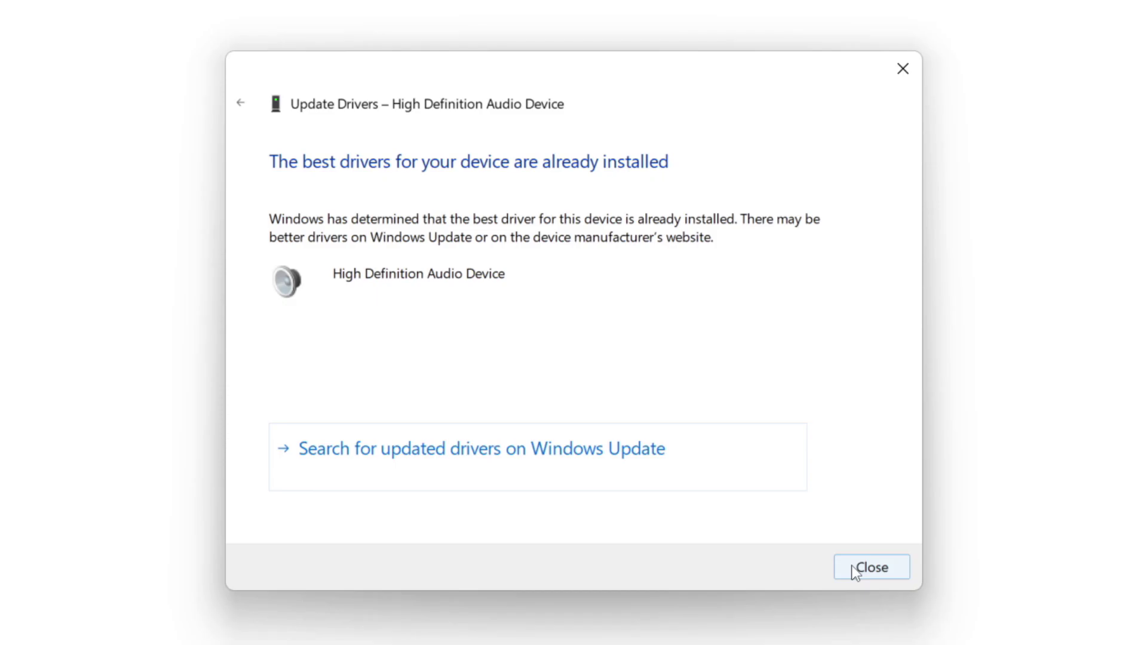
{"action": "left_click", "coordinate": [874, 568]}
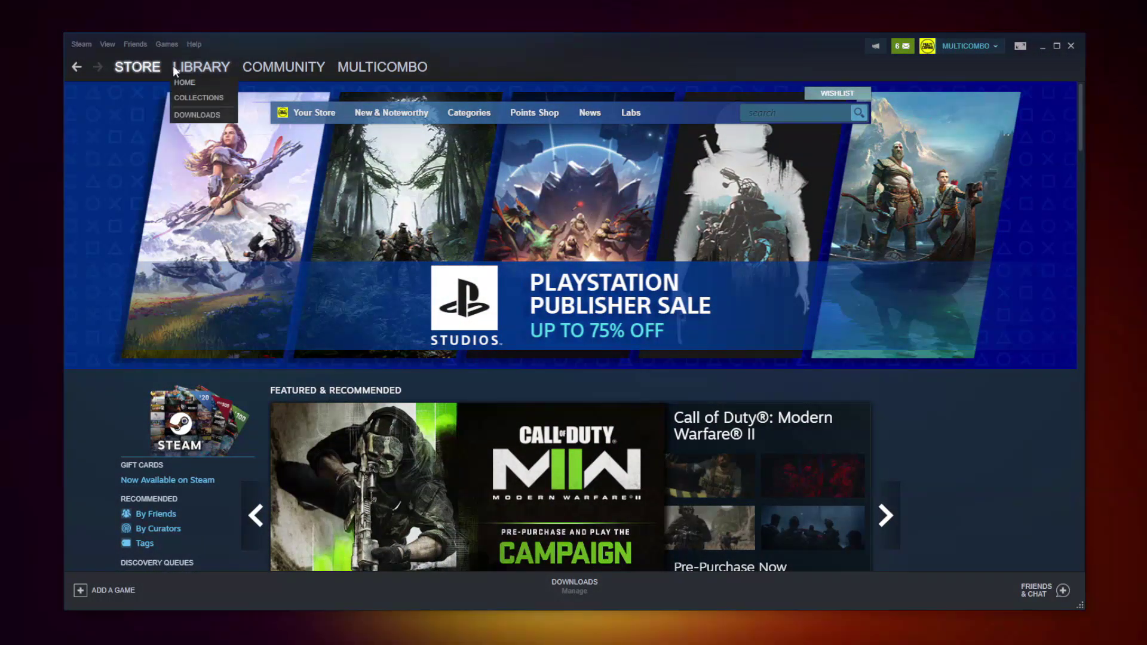
From the Steam library, bring up Properties for the favourite game.
{"action": "left_click", "coordinate": [196, 66]}
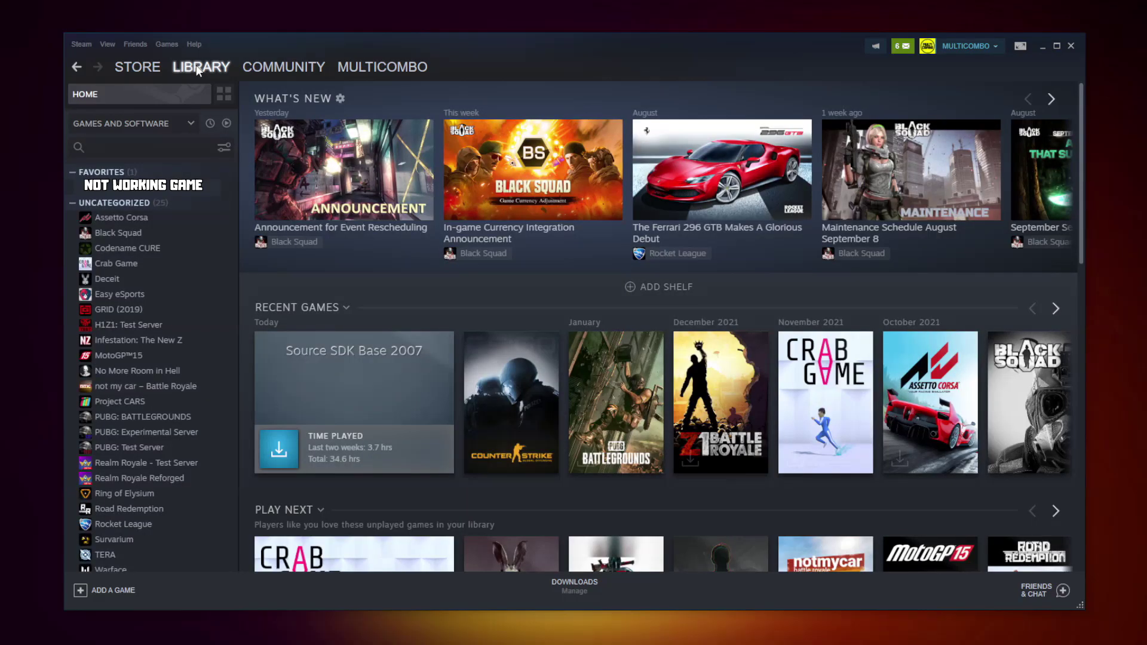
{"action": "right_click", "coordinate": [213, 191]}
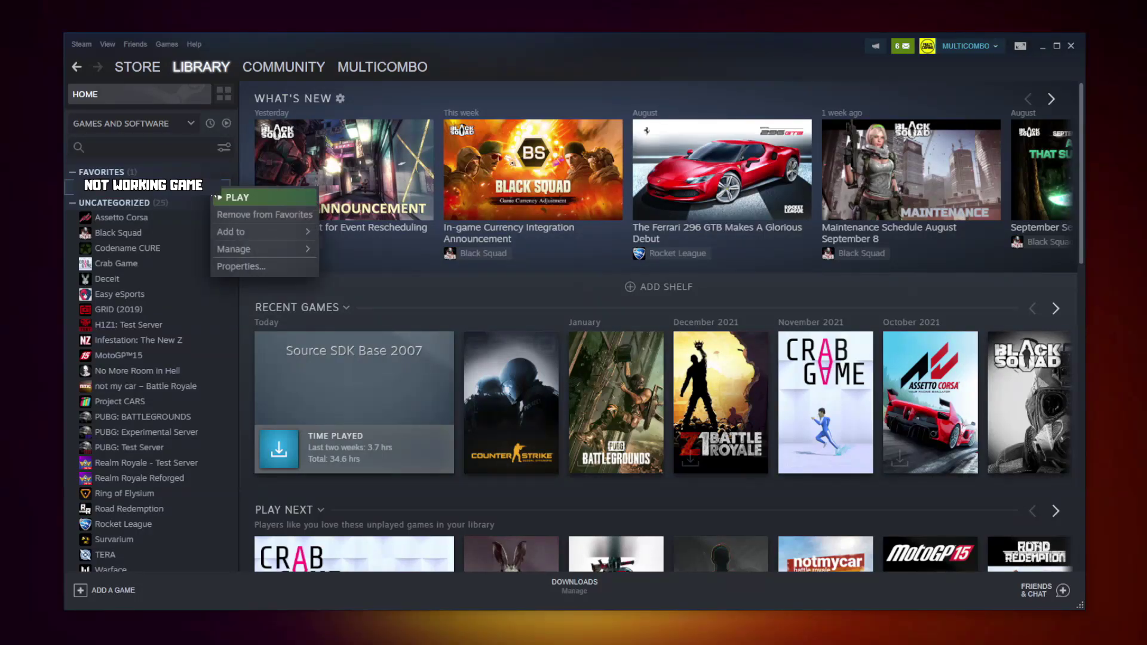
{"action": "left_click", "coordinate": [256, 267]}
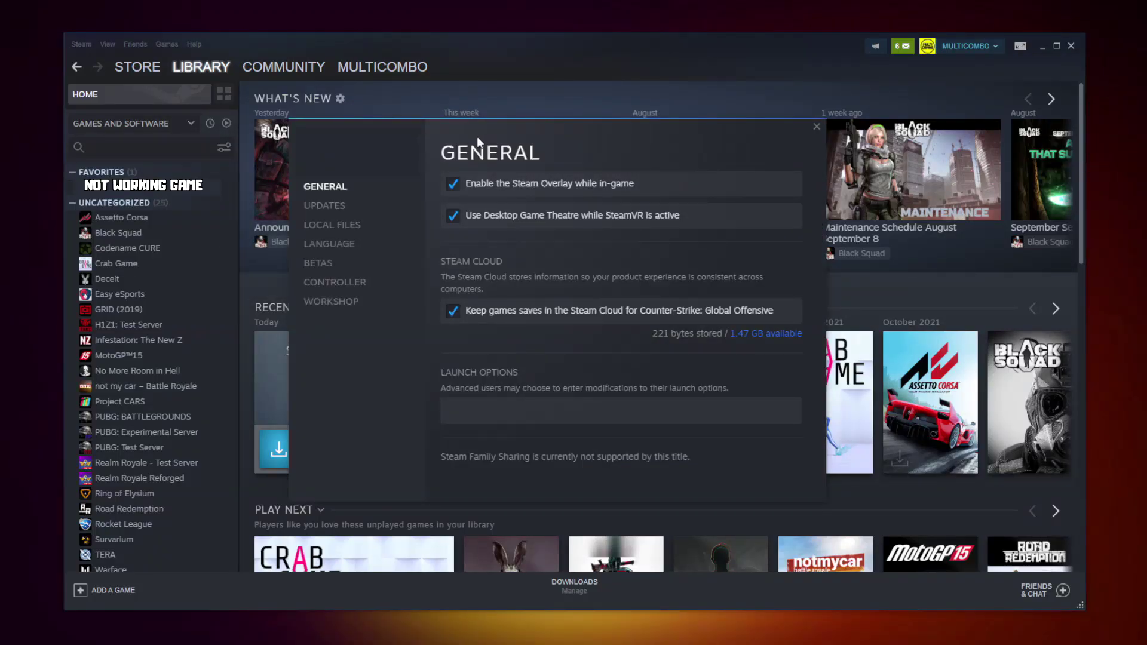
Verify integrity of the game's local files, validating all 3367 files.
{"action": "left_click", "coordinate": [337, 229]}
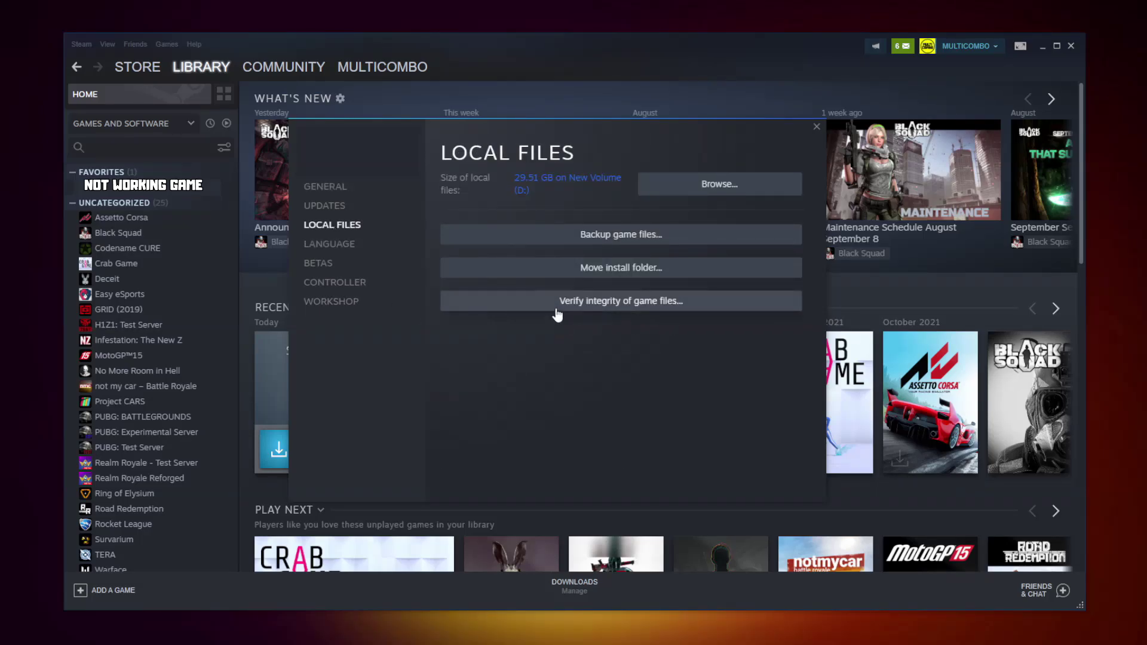
{"action": "left_click", "coordinate": [624, 303]}
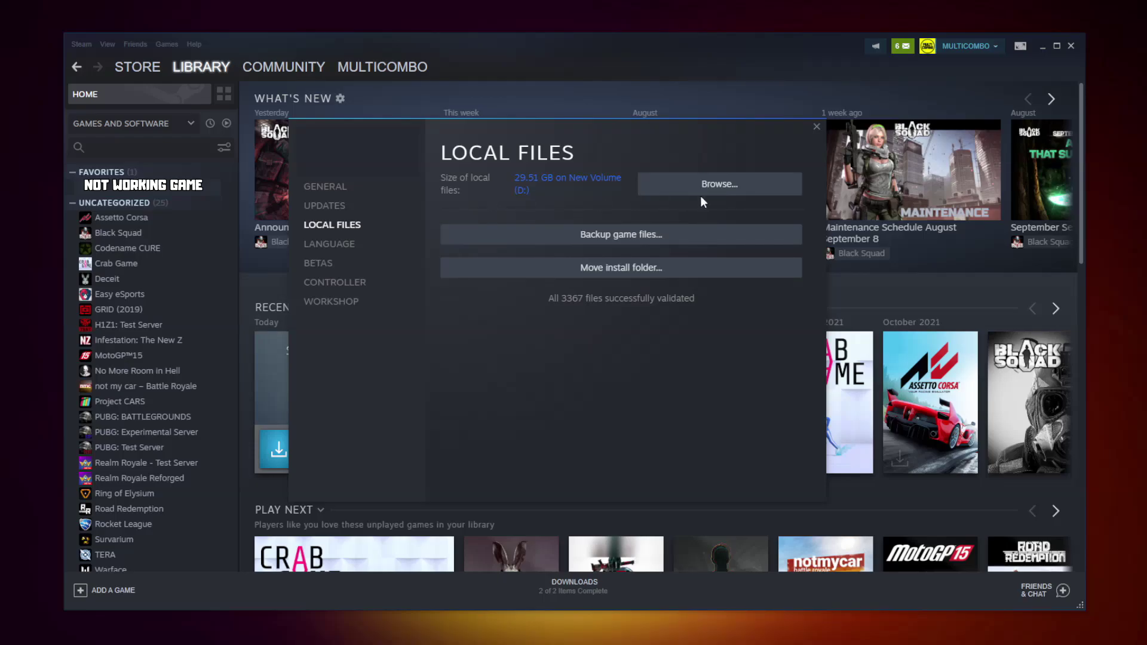
Browse to the game's install folder and show Properties for its .exe application file.
{"action": "left_click", "coordinate": [719, 191]}
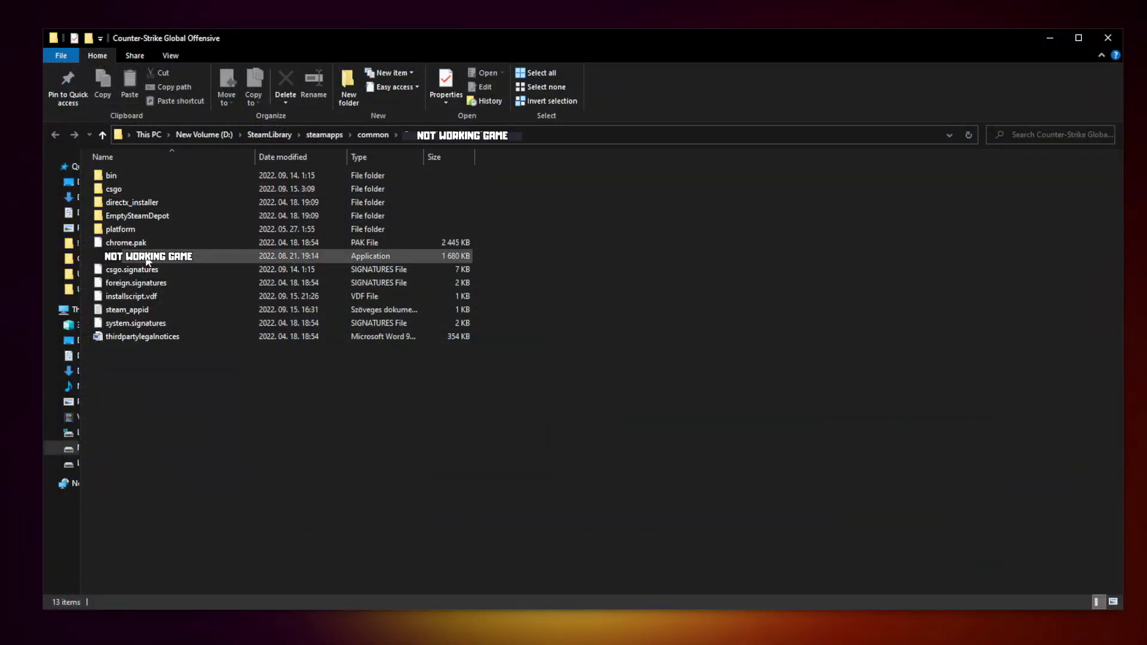
{"action": "left_click", "coordinate": [192, 257]}
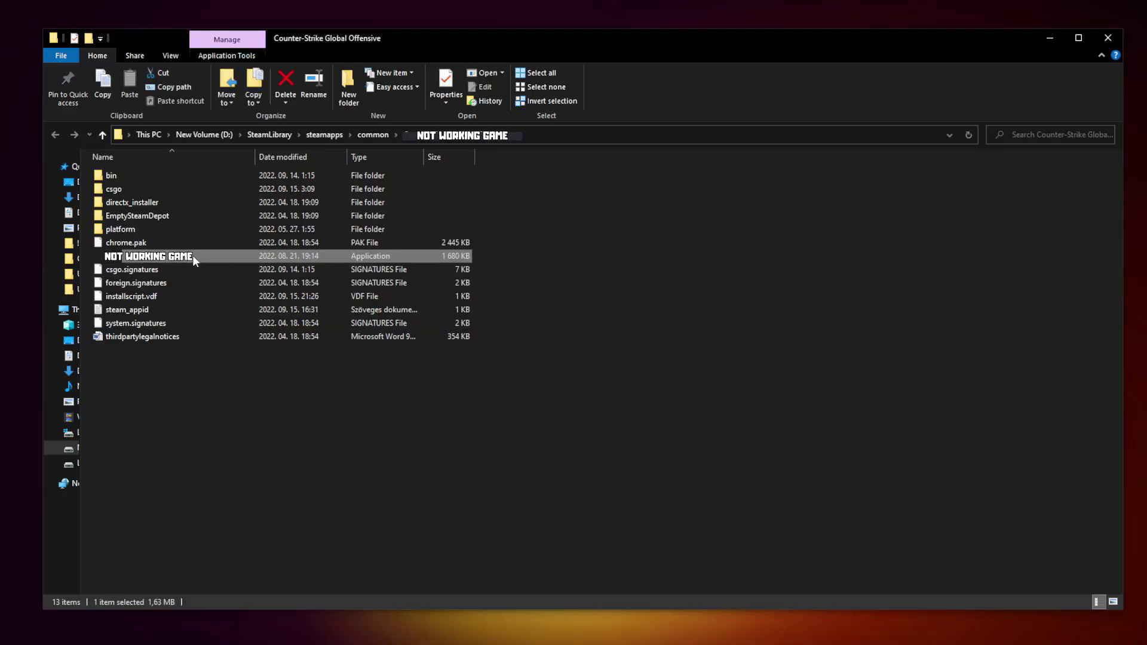
{"action": "right_click", "coordinate": [230, 259]}
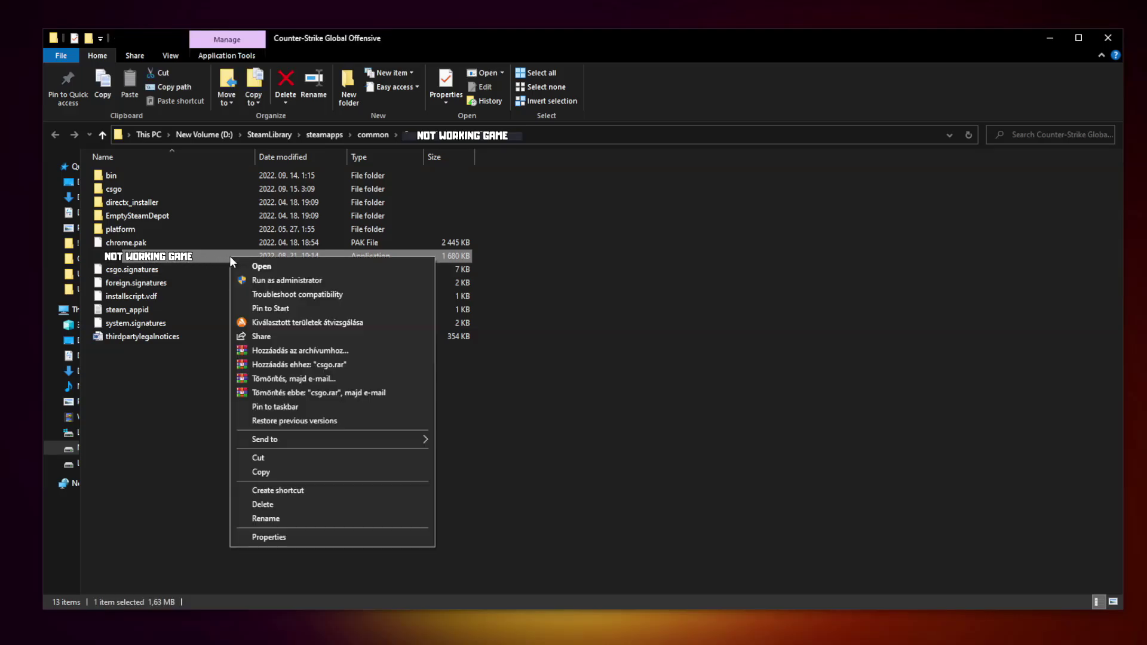
{"action": "left_click", "coordinate": [330, 537]}
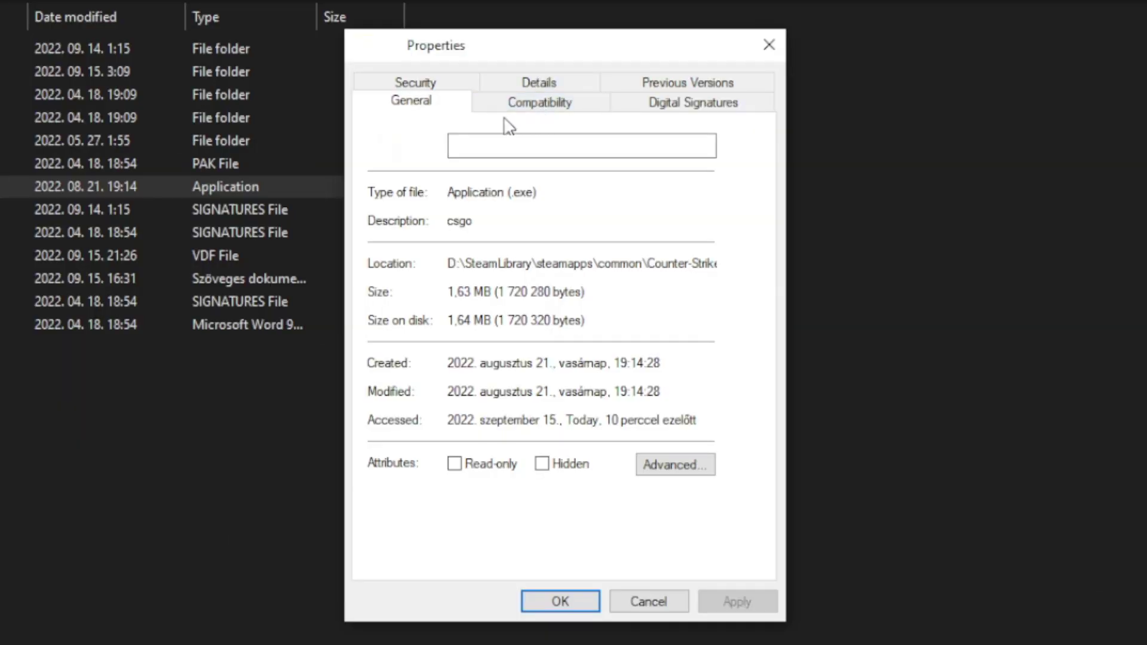
Enable Windows 8 compatibility mode for the game's executable.
{"action": "left_click", "coordinate": [553, 110]}
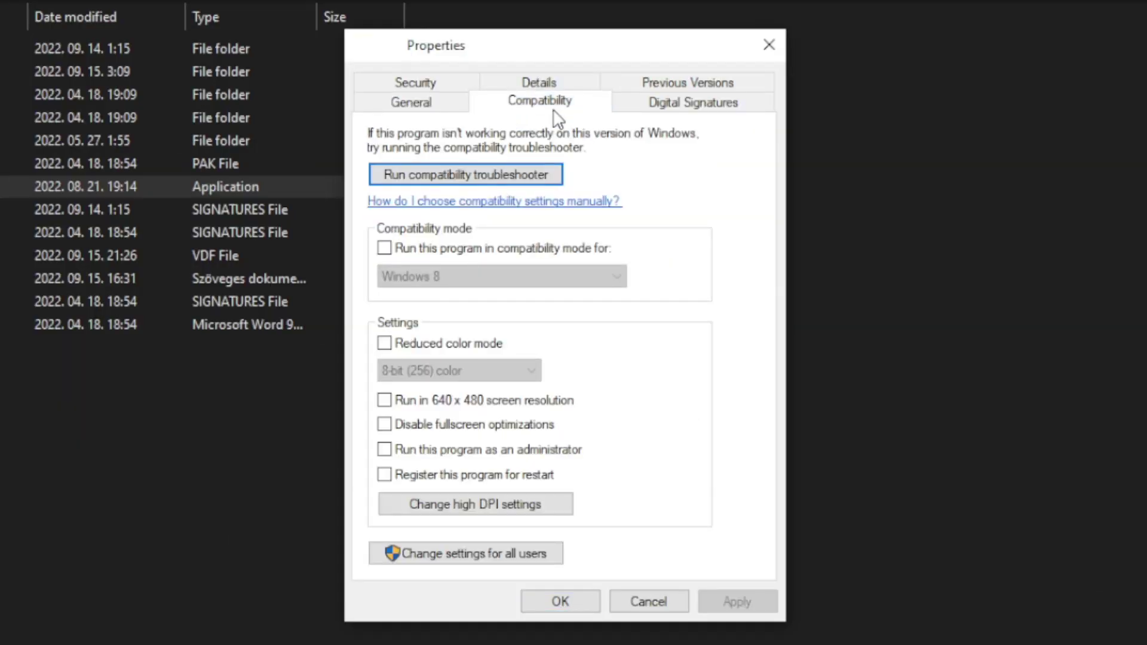
{"action": "left_click", "coordinate": [395, 253]}
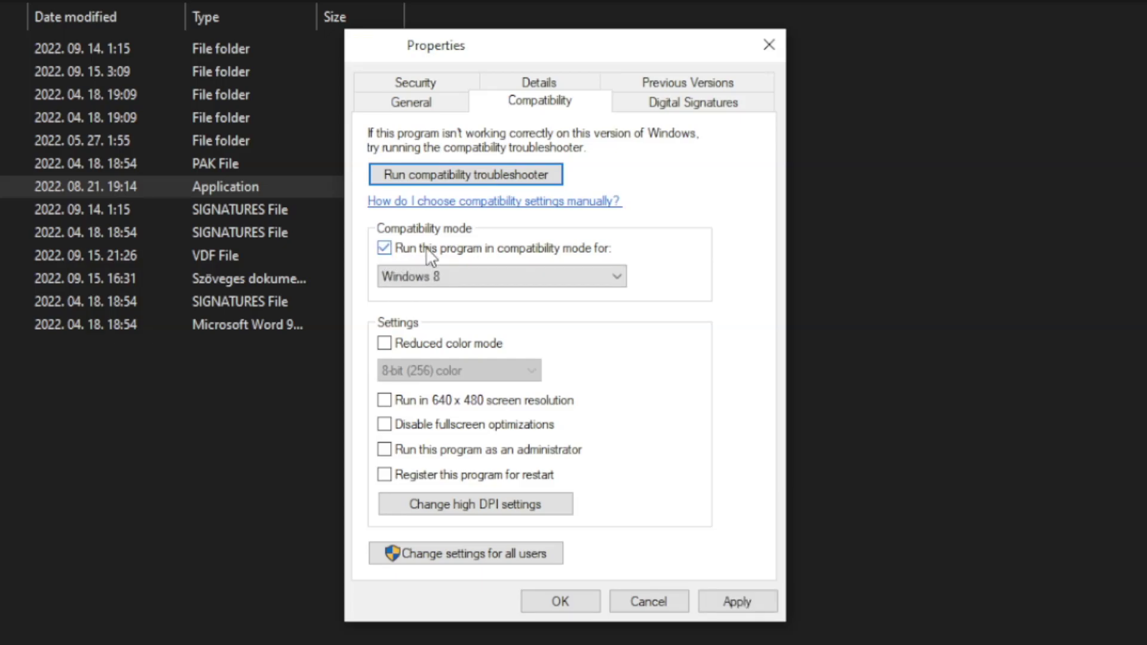
{"action": "left_click", "coordinate": [444, 276]}
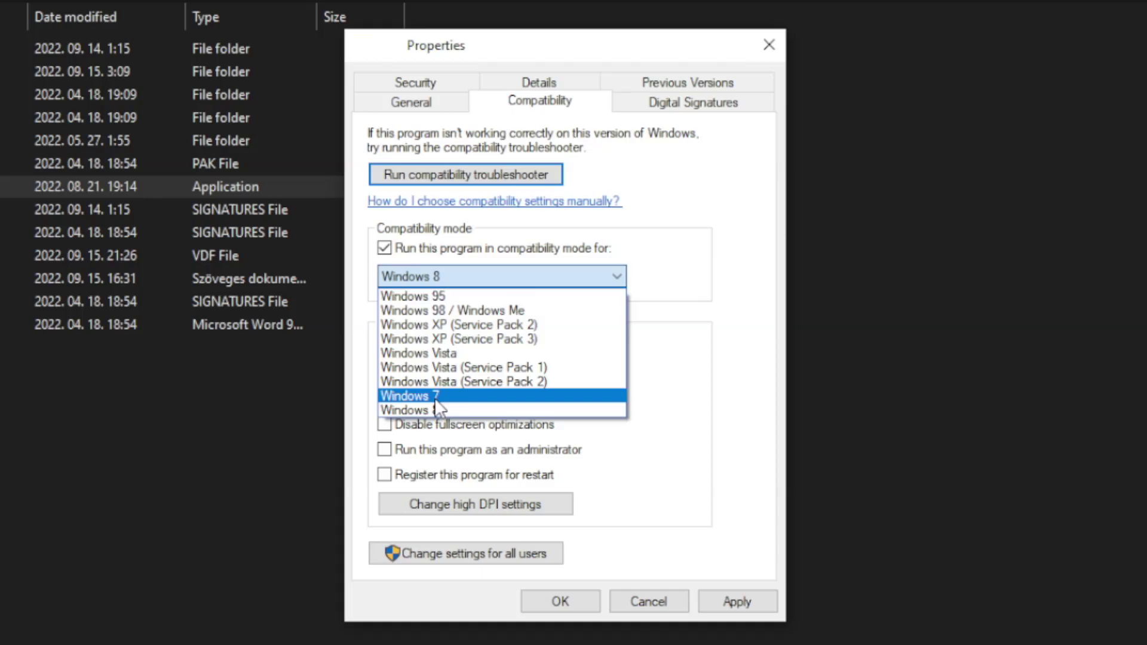
{"action": "left_click", "coordinate": [437, 409]}
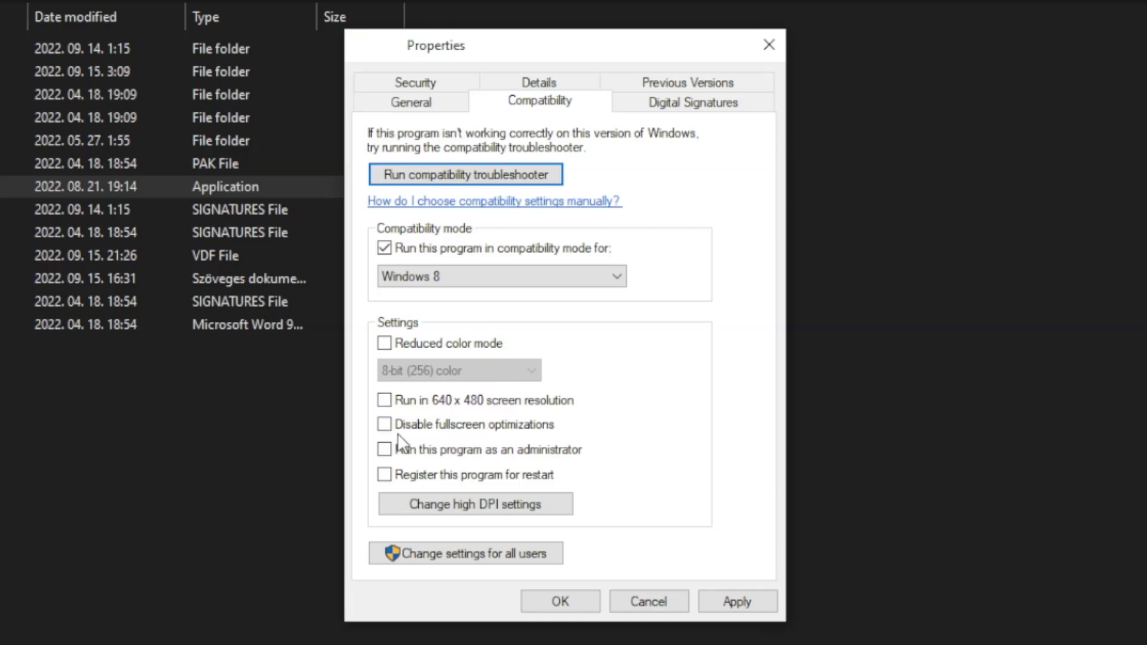
Disable fullscreen optimizations, run as administrator, and apply the compatibility changes.
{"action": "left_click", "coordinate": [465, 430]}
{"action": "left_click", "coordinate": [553, 453]}
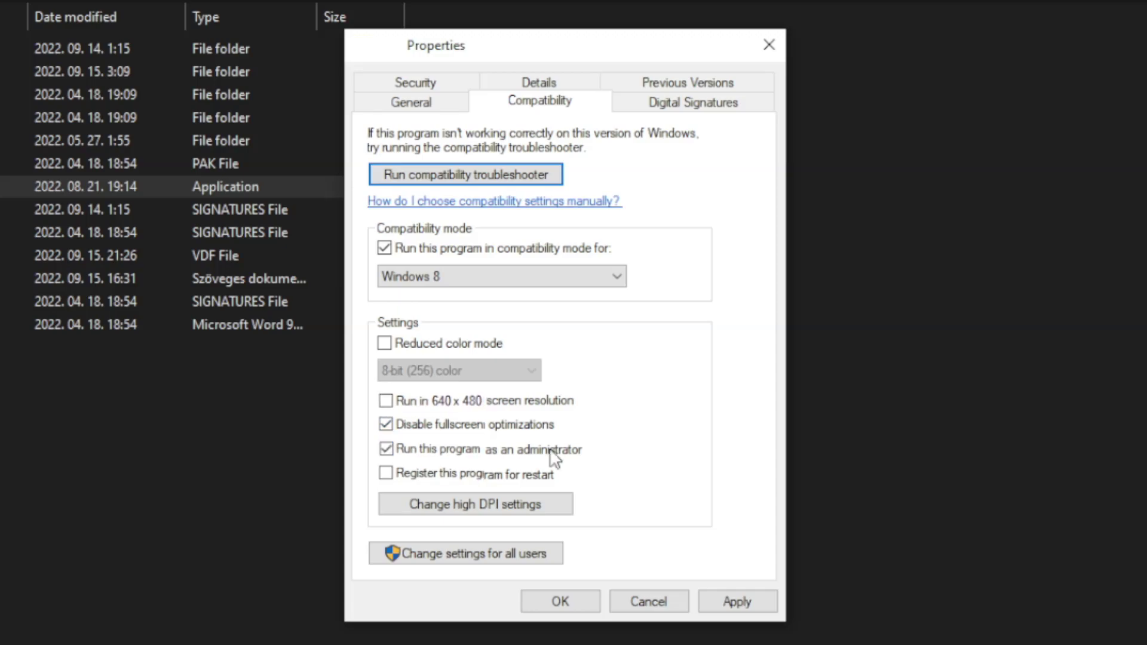
{"action": "left_click", "coordinate": [742, 604]}
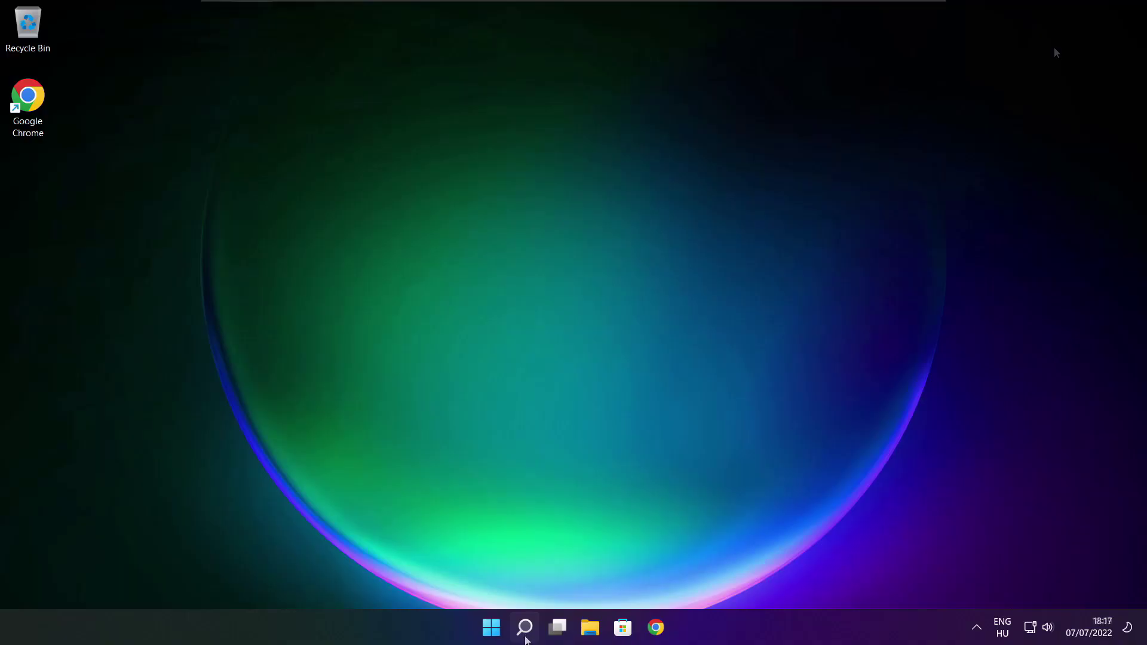
Search 'updates' and run a fresh Windows Update check confirming the system is up to date.
{"action": "left_click", "coordinate": [525, 629]}
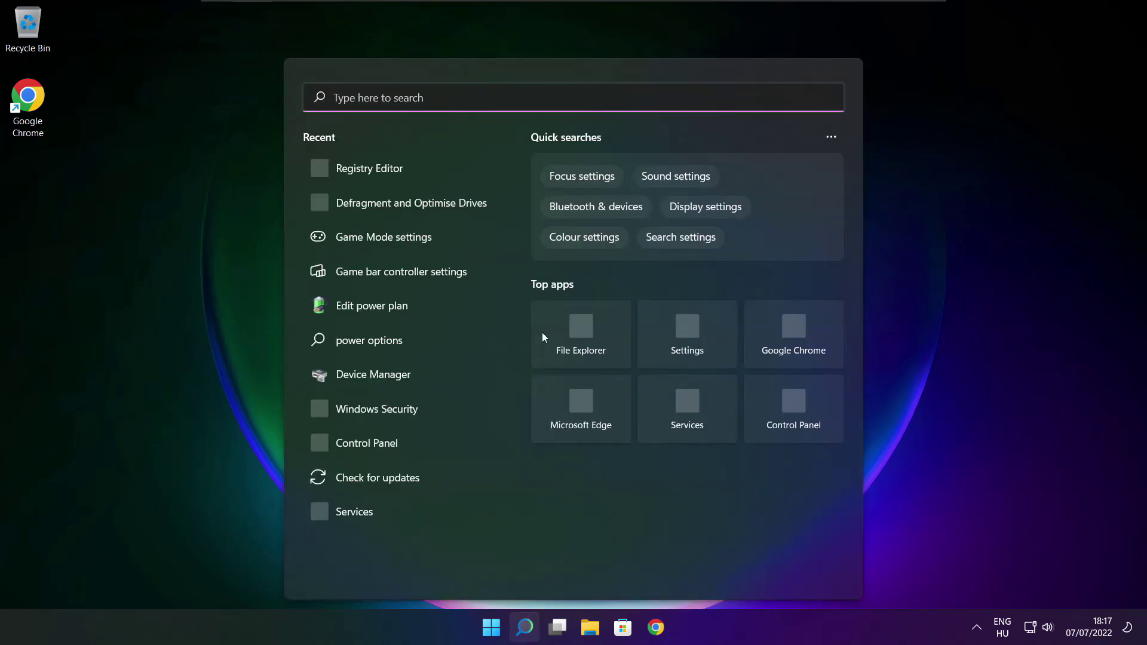
{"action": "type", "text": "u"}
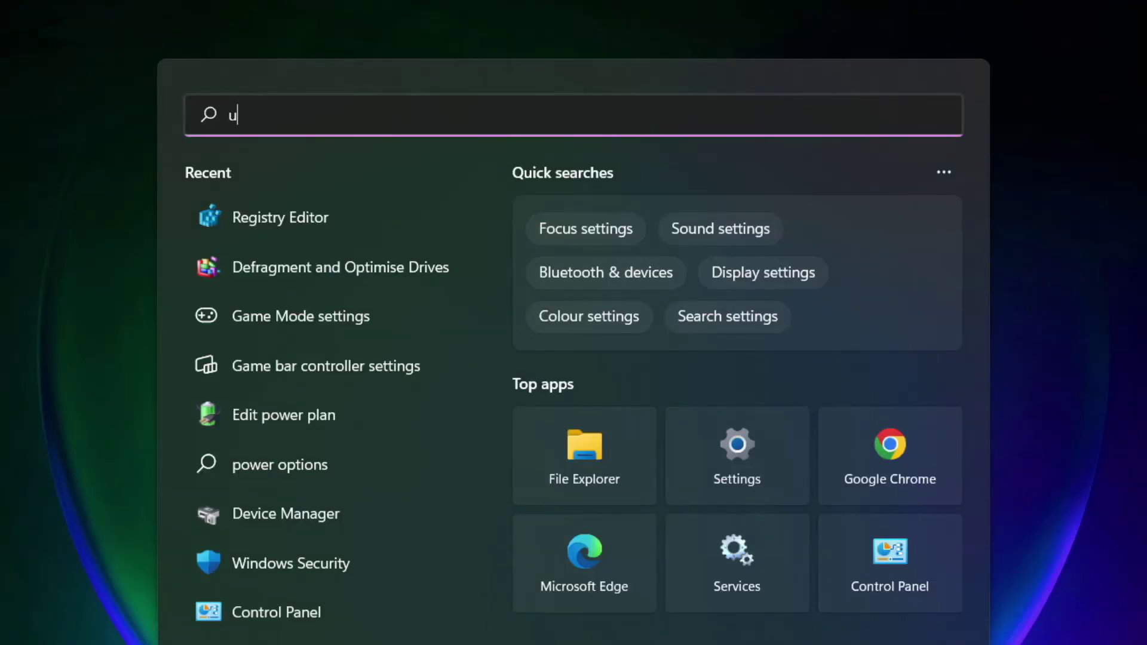
{"action": "type", "text": "pdates"}
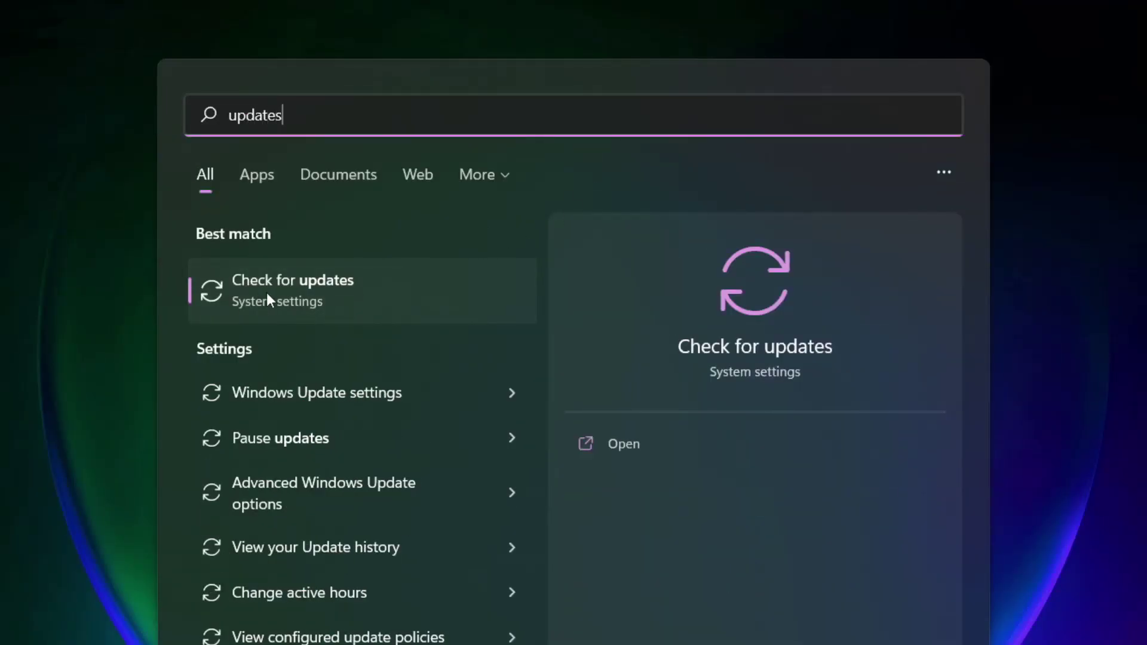
{"action": "left_click", "coordinate": [346, 299]}
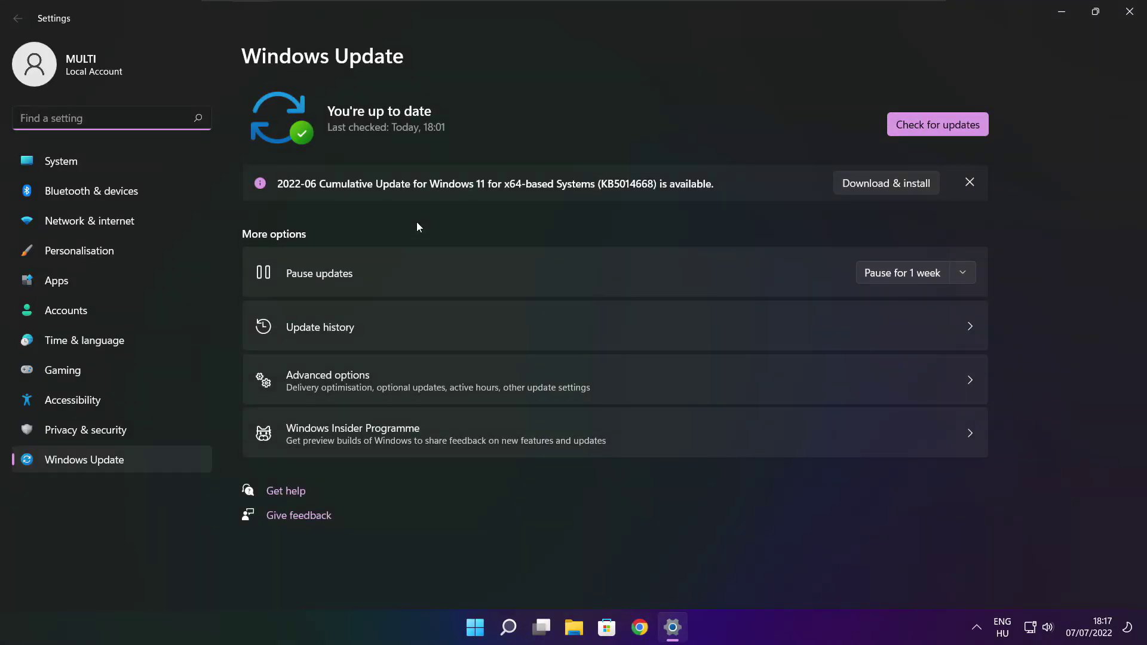
{"action": "left_click", "coordinate": [938, 124]}
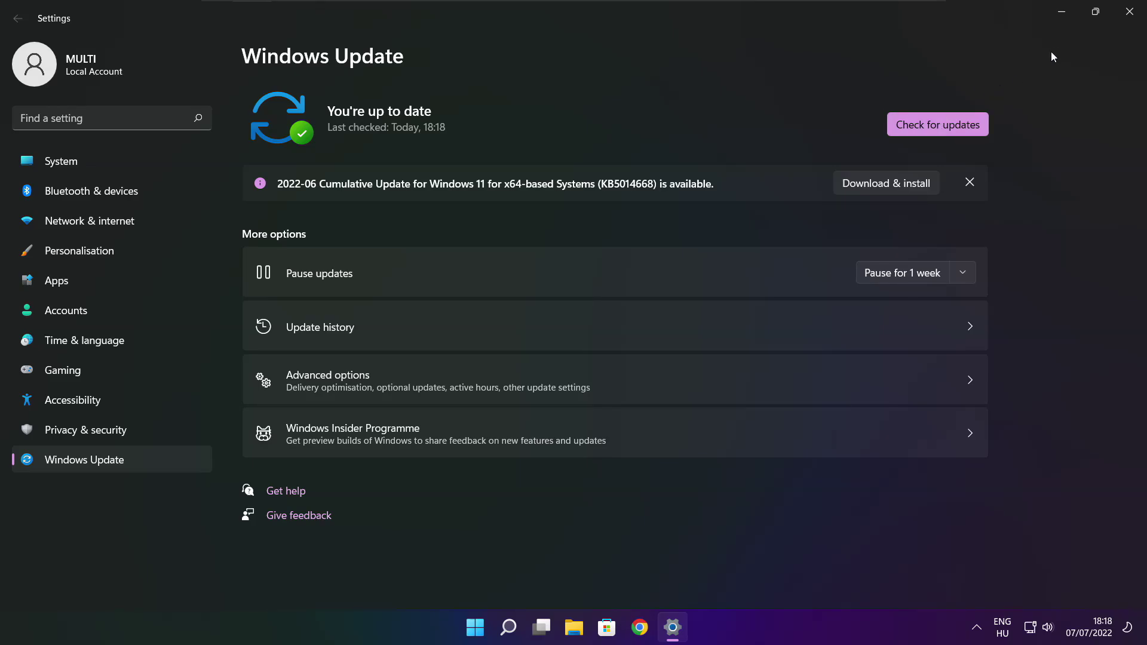
Return to Chrome's DirectX page and download the DirectX End-User Runtime Web Installer, dxwebsetup.exe.
{"action": "left_click", "coordinate": [1129, 18]}
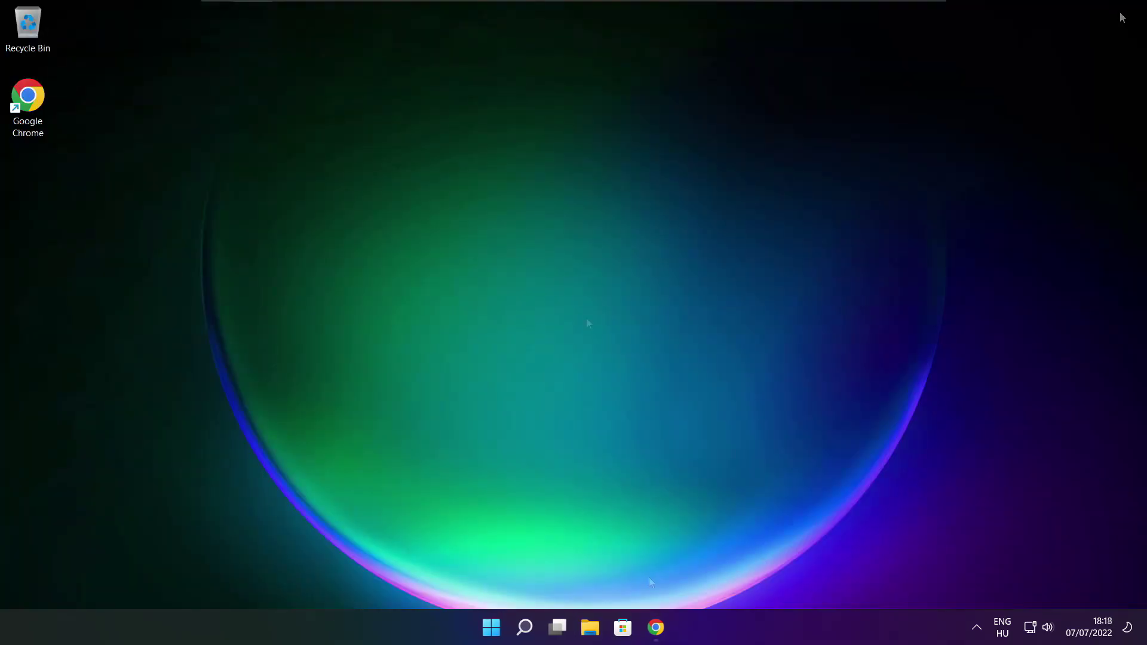
{"action": "left_click", "coordinate": [657, 628]}
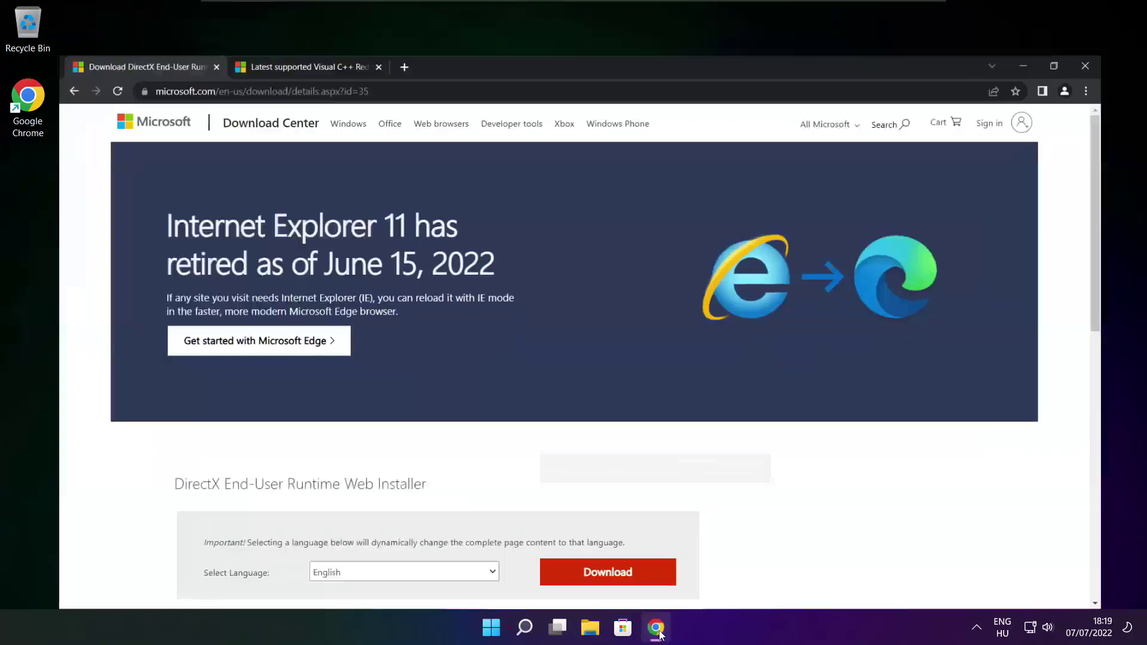
{"action": "left_click_drag", "start_coordinate": [358, 39], "coordinate": [104, 40]}
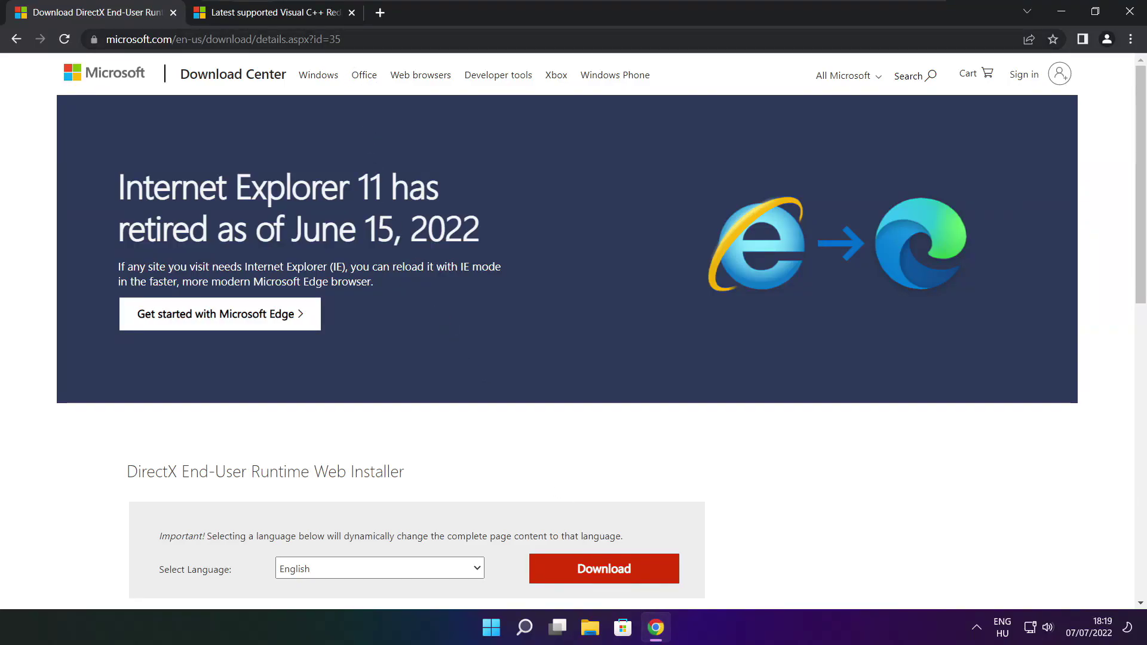
{"action": "key", "text": "End"}
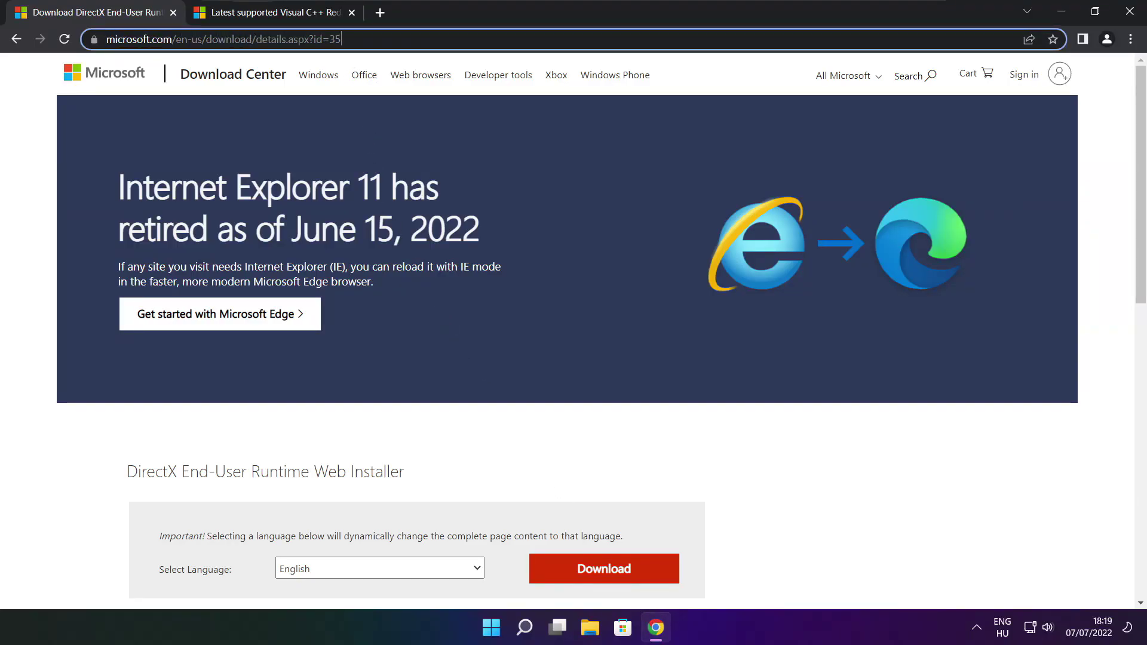
{"action": "left_click", "coordinate": [411, 430]}
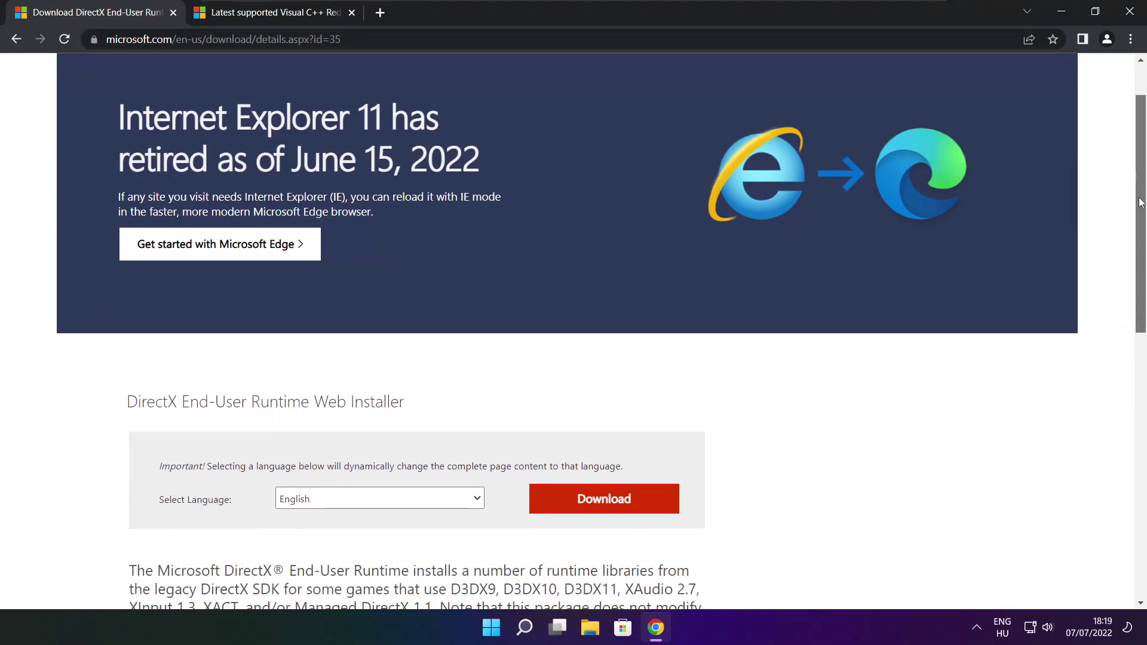
{"action": "scroll", "coordinate": [672, 285], "scroll_direction": "down", "scroll_amount": 2}
{"action": "mouse_move", "coordinate": [405, 245]}
{"action": "left_mouse_down"}
{"action": "mouse_move", "coordinate": [95, 249]}
{"action": "mouse_move", "coordinate": [482, 254]}
{"action": "left_mouse_up"}
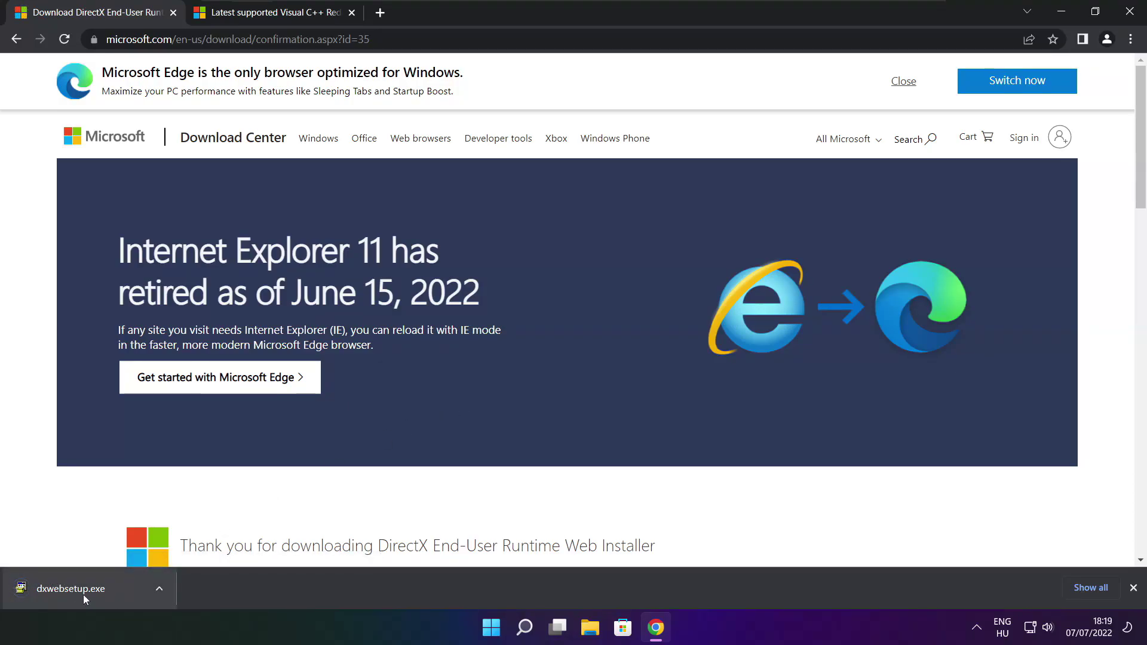
Run dxwebsetup.exe and accept the DirectX license agreement.
{"action": "left_click", "coordinate": [107, 589]}
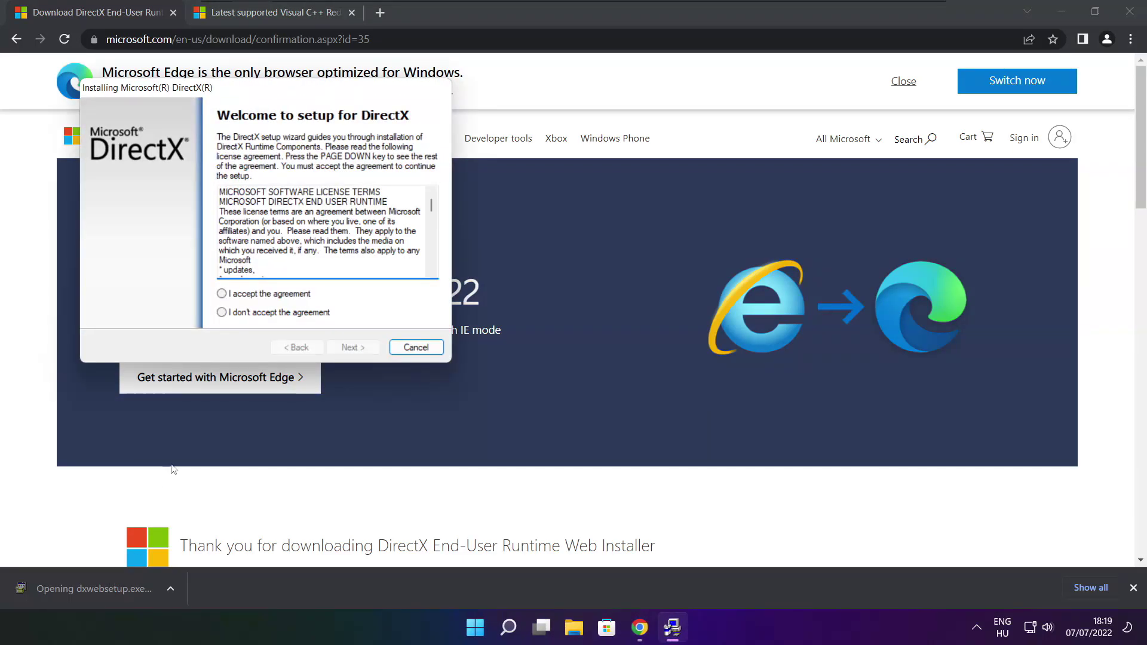
{"action": "left_click_drag", "start_coordinate": [241, 92], "coordinate": [546, 172]}
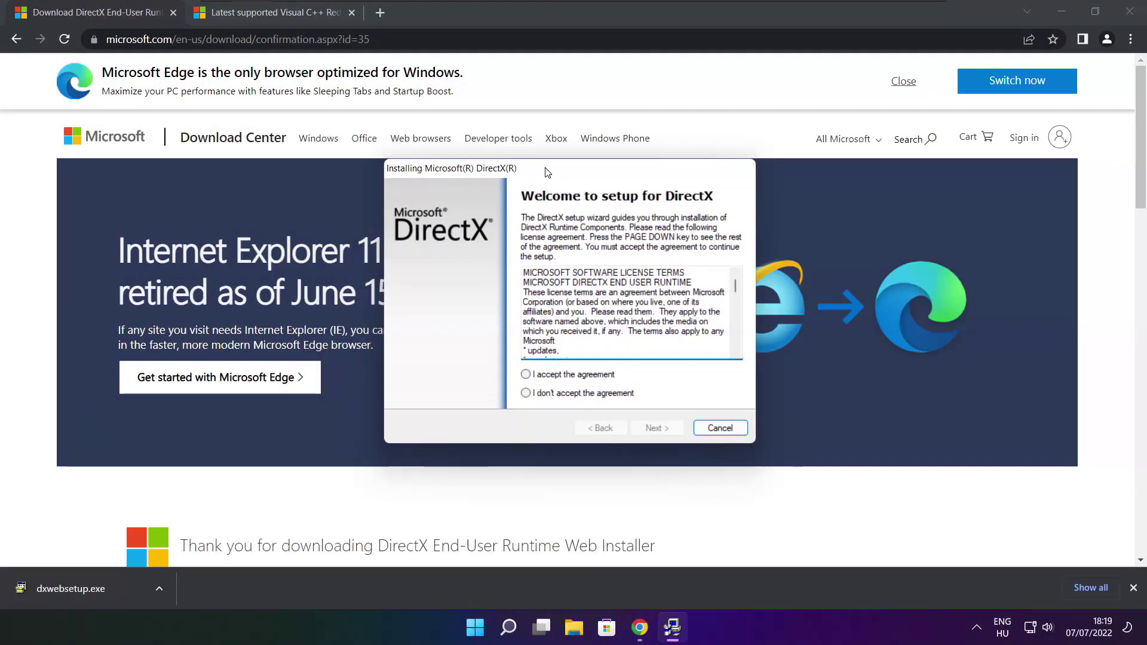
{"action": "left_click_drag", "start_coordinate": [740, 292], "coordinate": [737, 352]}
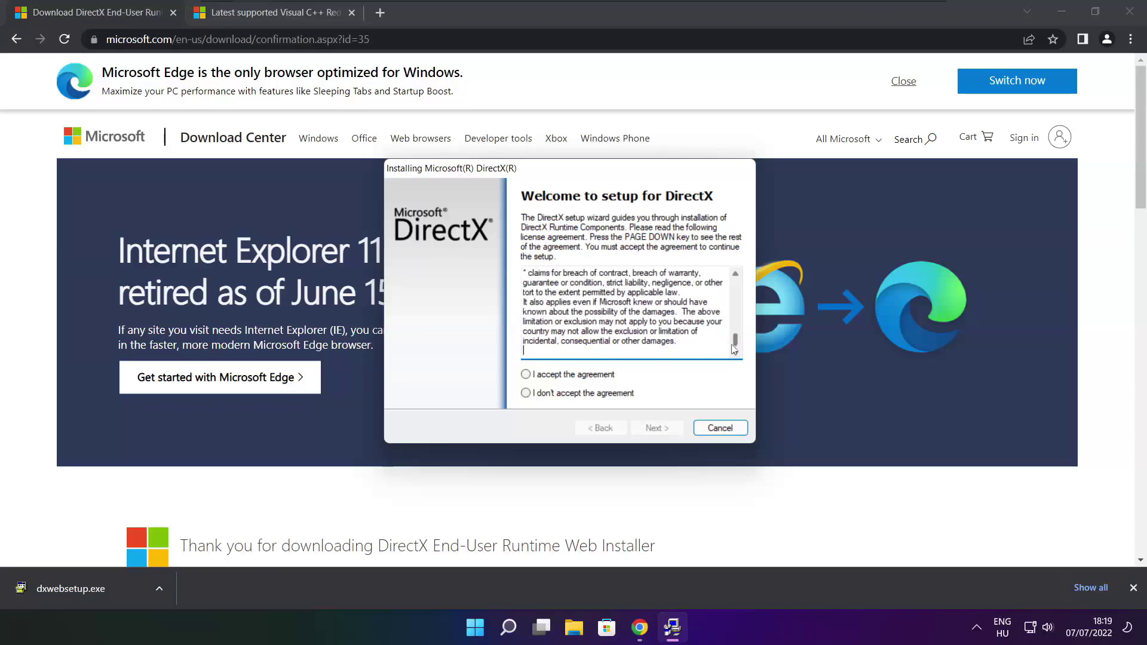
{"action": "left_click", "coordinate": [528, 375]}
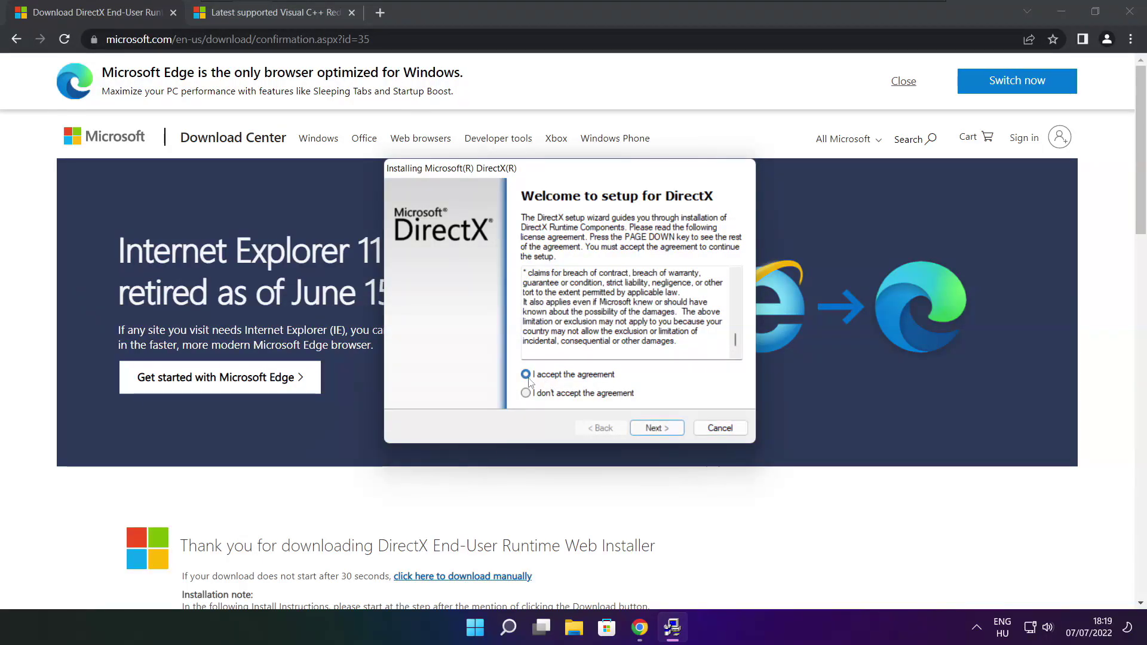
{"action": "left_click", "coordinate": [666, 431]}
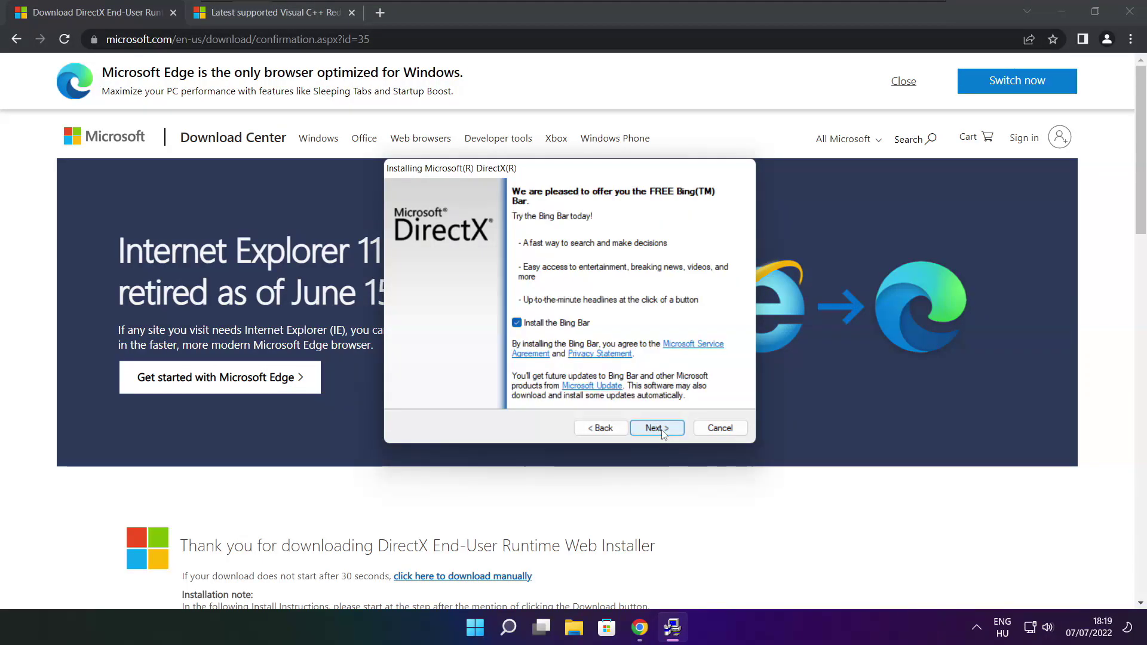
Decline the Bing Bar, install the DirectX runtime components, and finish the installer.
{"action": "left_click", "coordinate": [517, 324]}
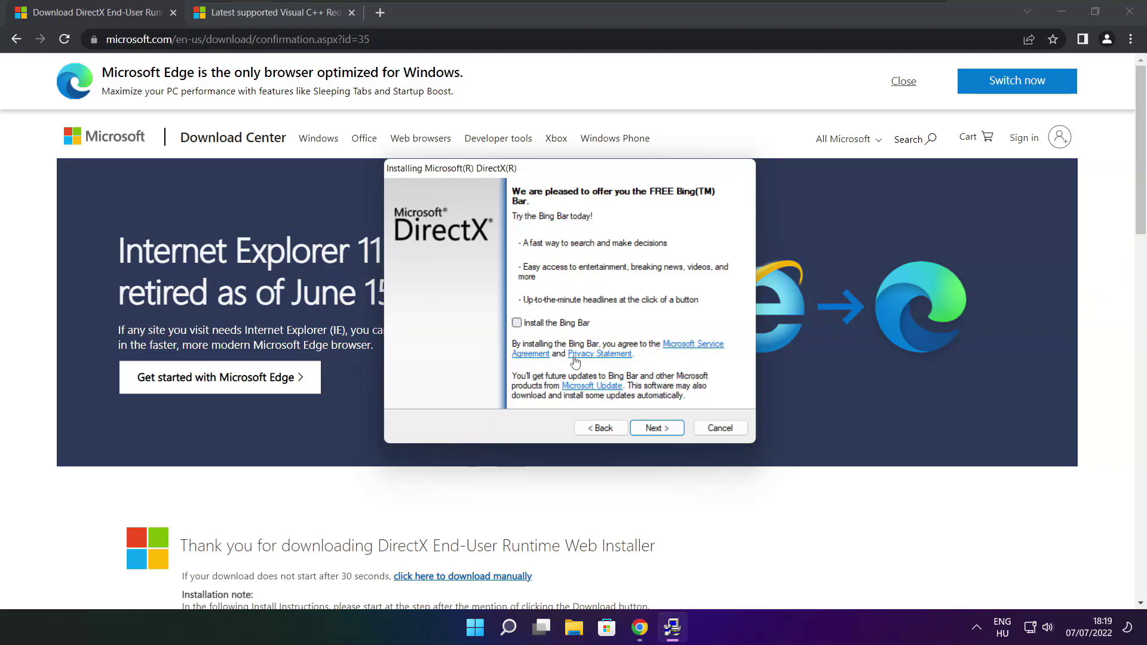
{"action": "left_click", "coordinate": [656, 428]}
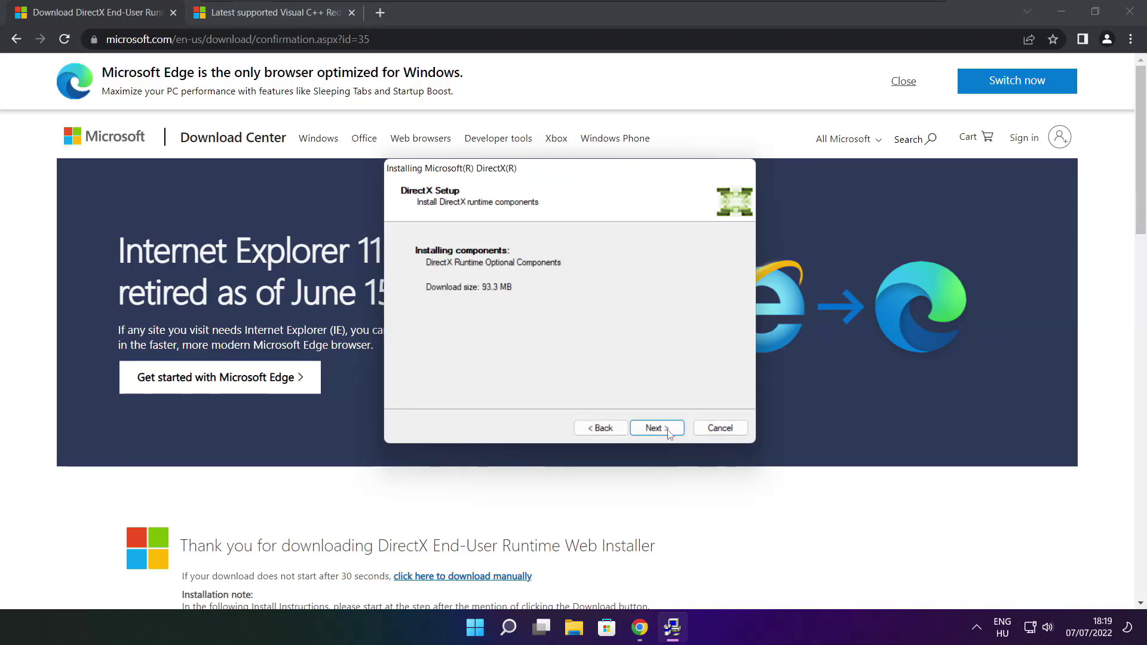
{"action": "left_click", "coordinate": [657, 429]}
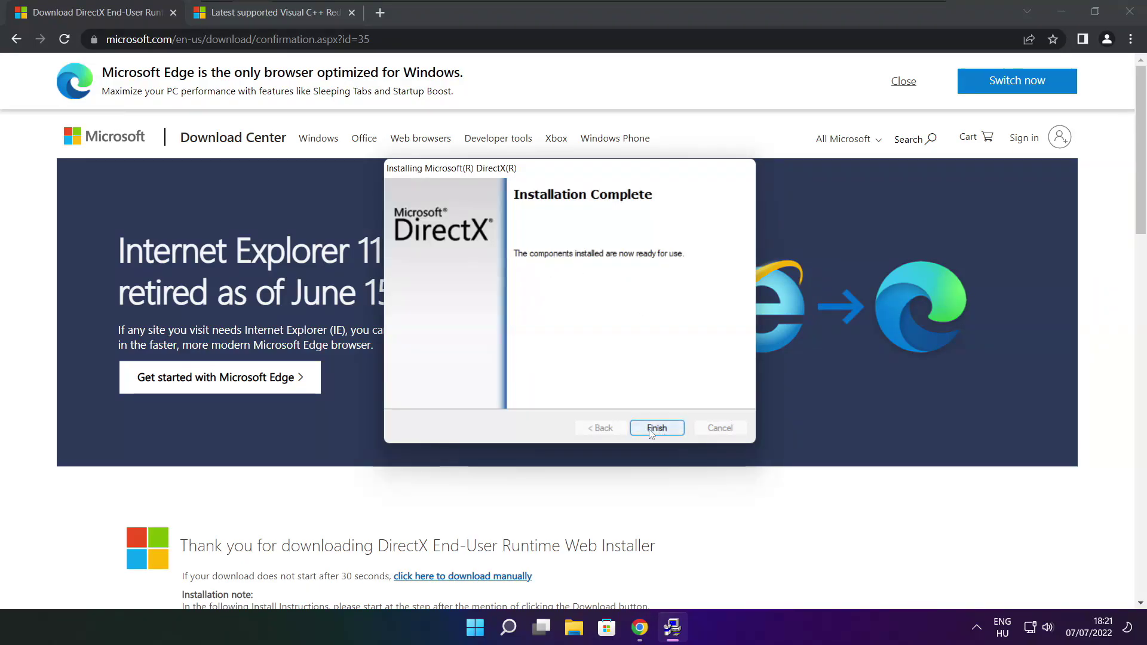
{"action": "left_click", "coordinate": [657, 427]}
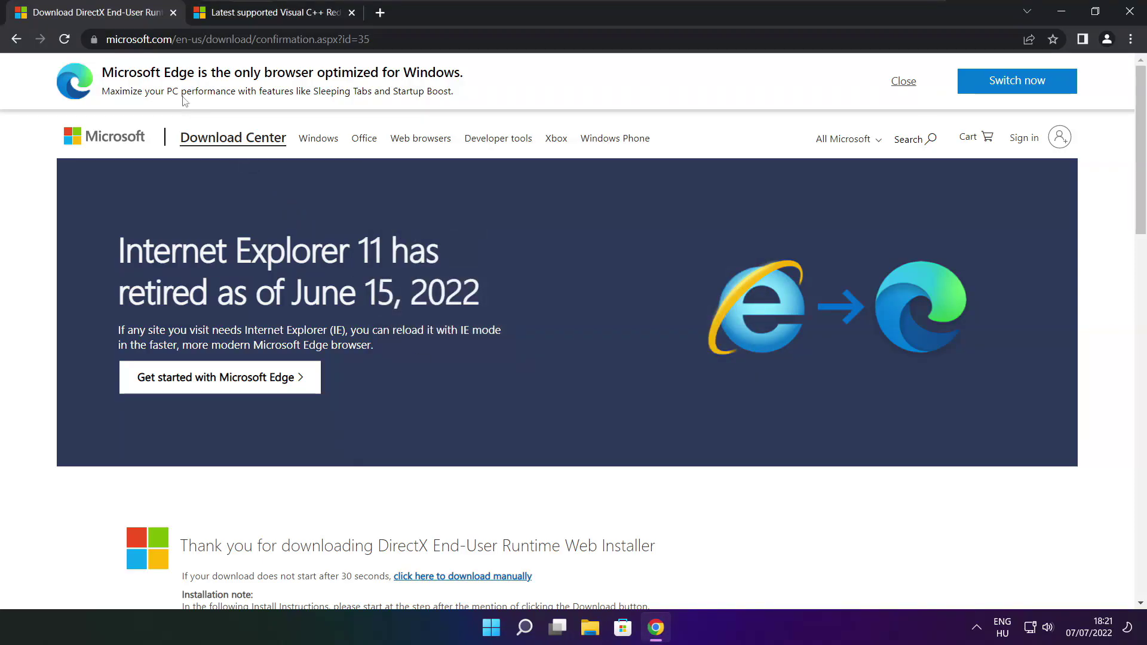
Close the DirectX tab and locate the vc_redist links table on the docs page.
{"action": "left_click", "coordinate": [174, 13]}
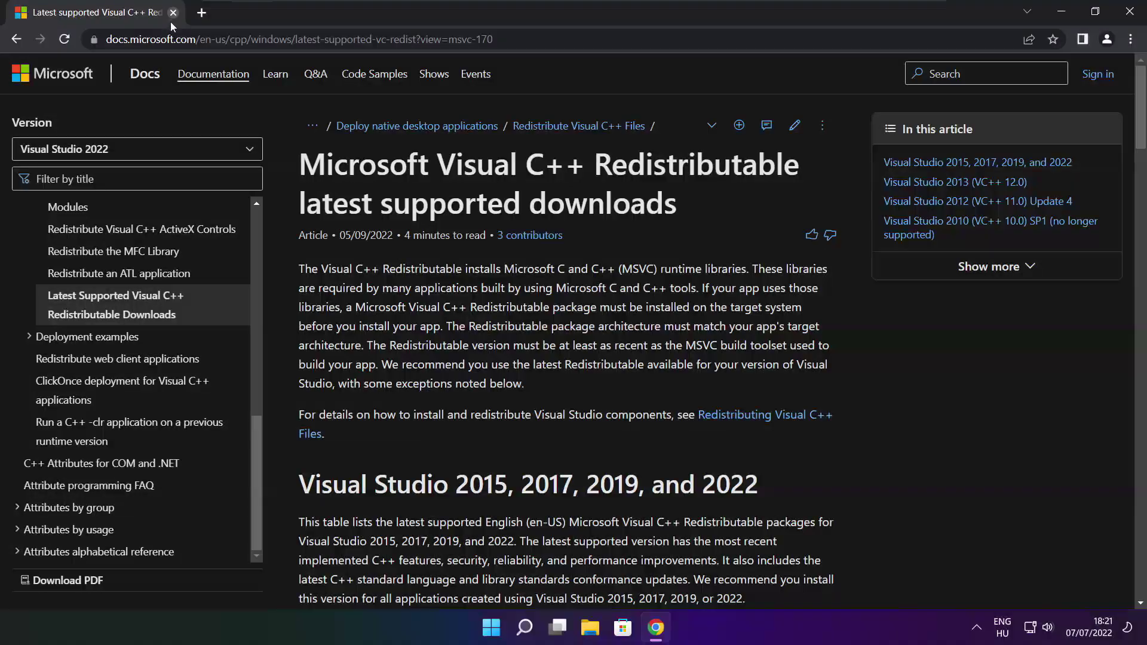
{"action": "left_click_drag", "start_coordinate": [493, 39], "coordinate": [106, 39]}
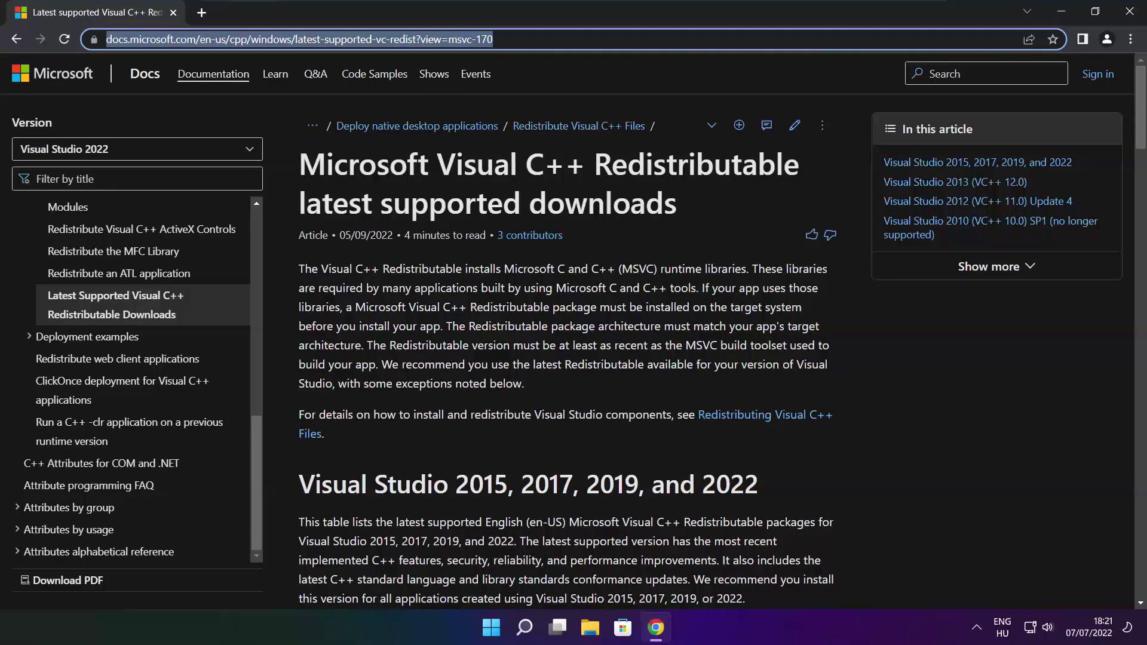
{"action": "key", "text": "End"}
{"action": "left_click", "coordinate": [568, 73]}
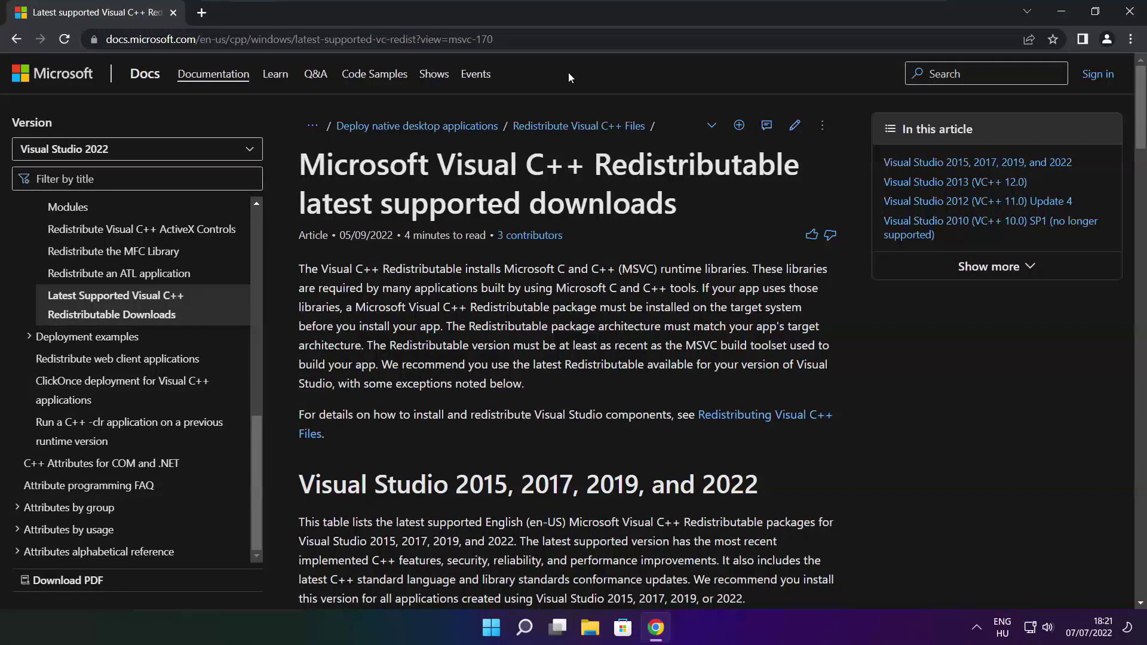
{"action": "mouse_move", "coordinate": [1138, 111]}
{"action": "left_mouse_down"}
{"action": "mouse_move", "coordinate": [1135, 172]}
{"action": "mouse_move", "coordinate": [1125, 169]}
{"action": "left_mouse_up"}
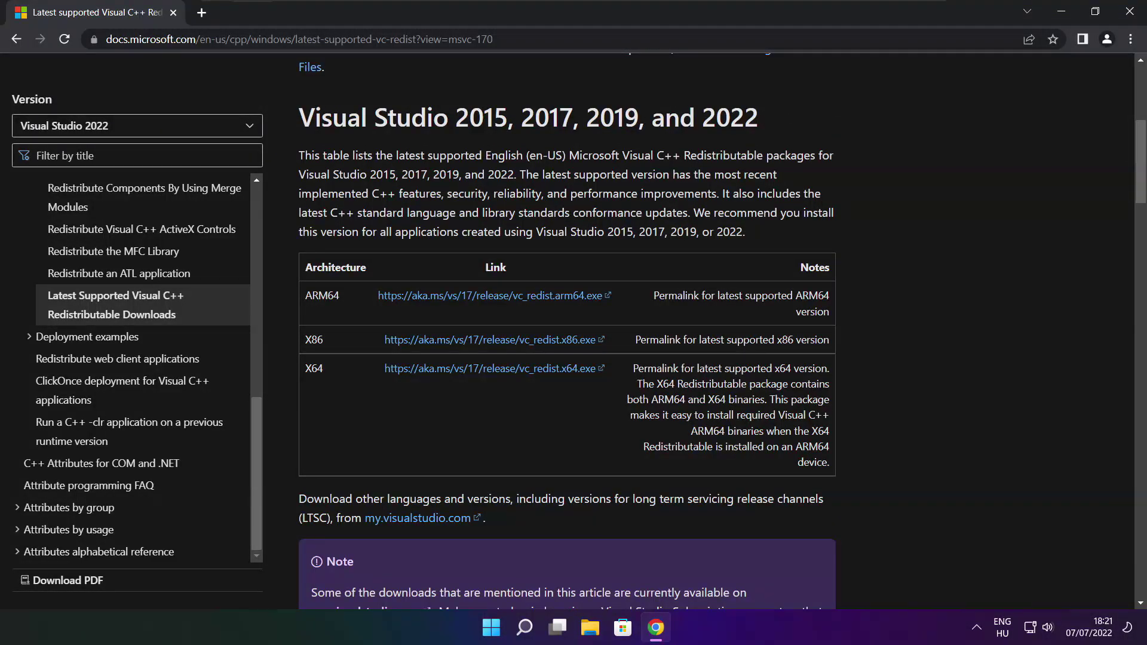
{"action": "left_click_drag", "start_coordinate": [304, 293], "coordinate": [774, 412]}
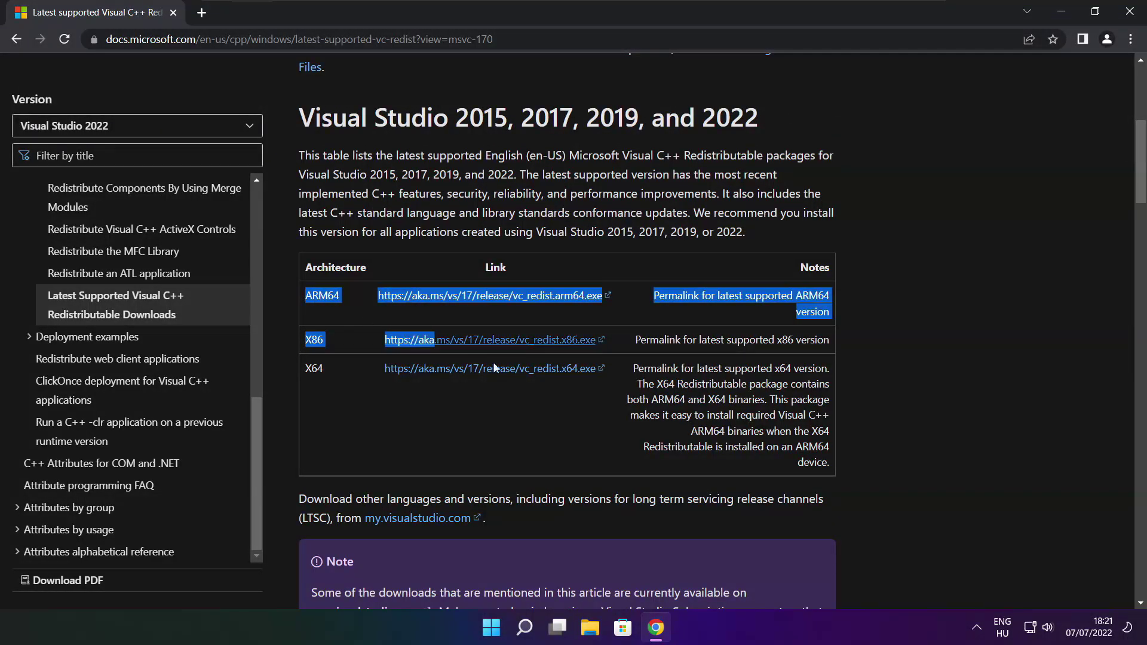
{"action": "left_click", "coordinate": [774, 412]}
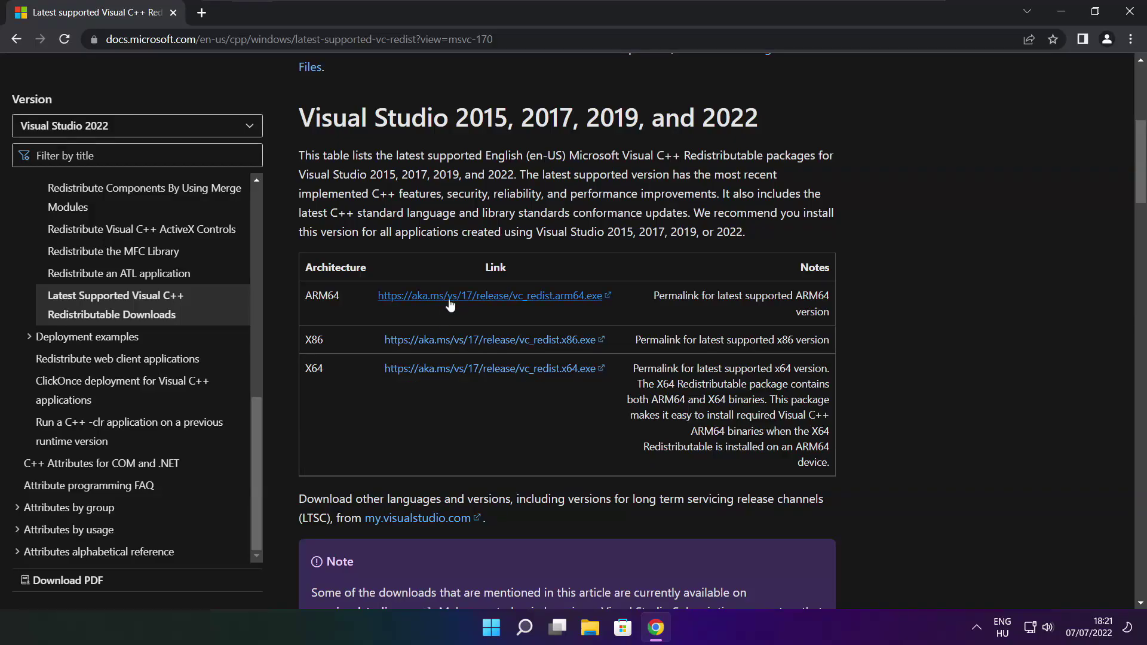
Download the ARM64, x86 and x64 Visual C++ 2015-2022 redistributable installers.
{"action": "left_click", "coordinate": [474, 295]}
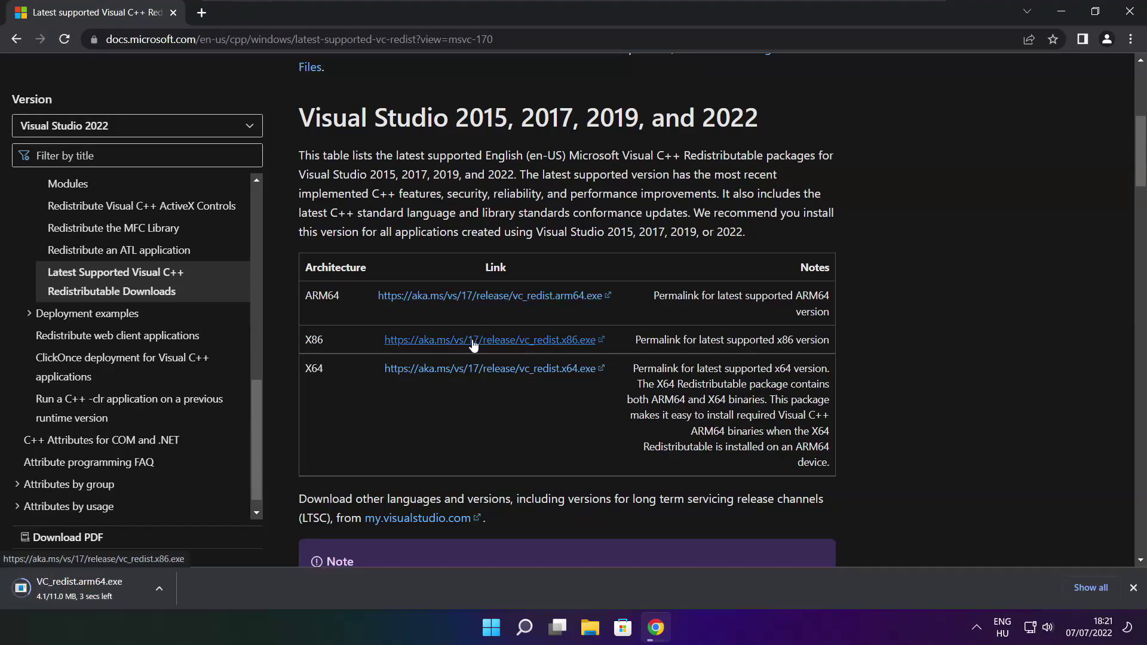
{"action": "left_click", "coordinate": [473, 342]}
{"action": "left_click", "coordinate": [472, 369]}
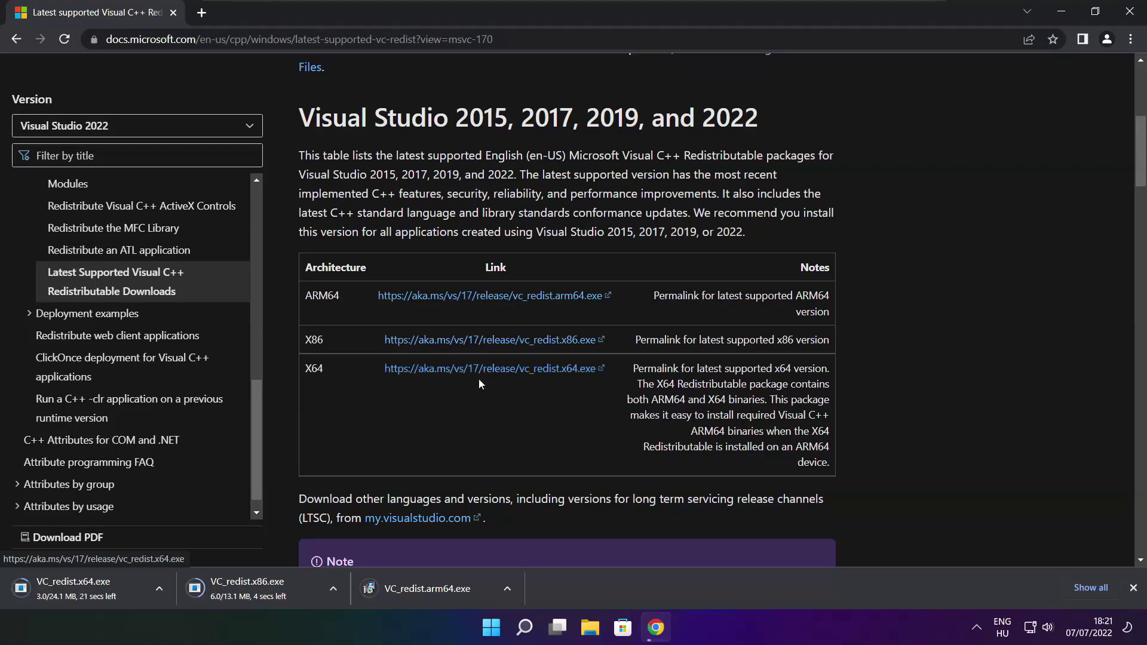
Run VC_redist.arm64.exe, accept the license and install; dismiss the Setup Failed unsupported-processor message.
{"action": "left_click", "coordinate": [437, 590]}
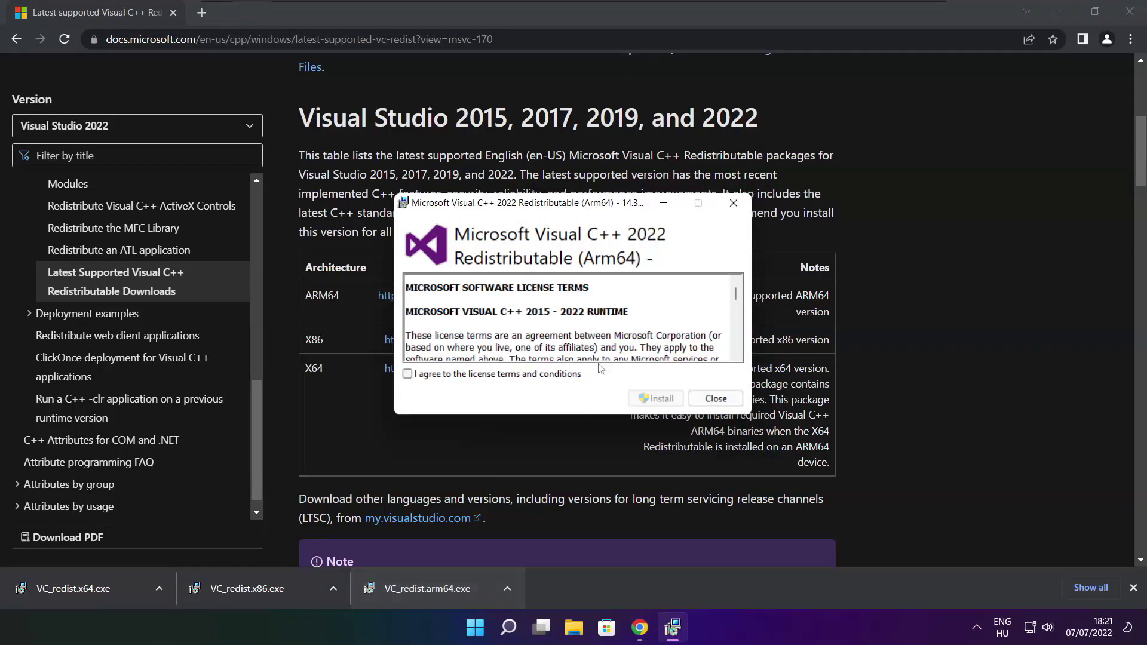
{"action": "left_click_drag", "start_coordinate": [736, 296], "coordinate": [736, 355]}
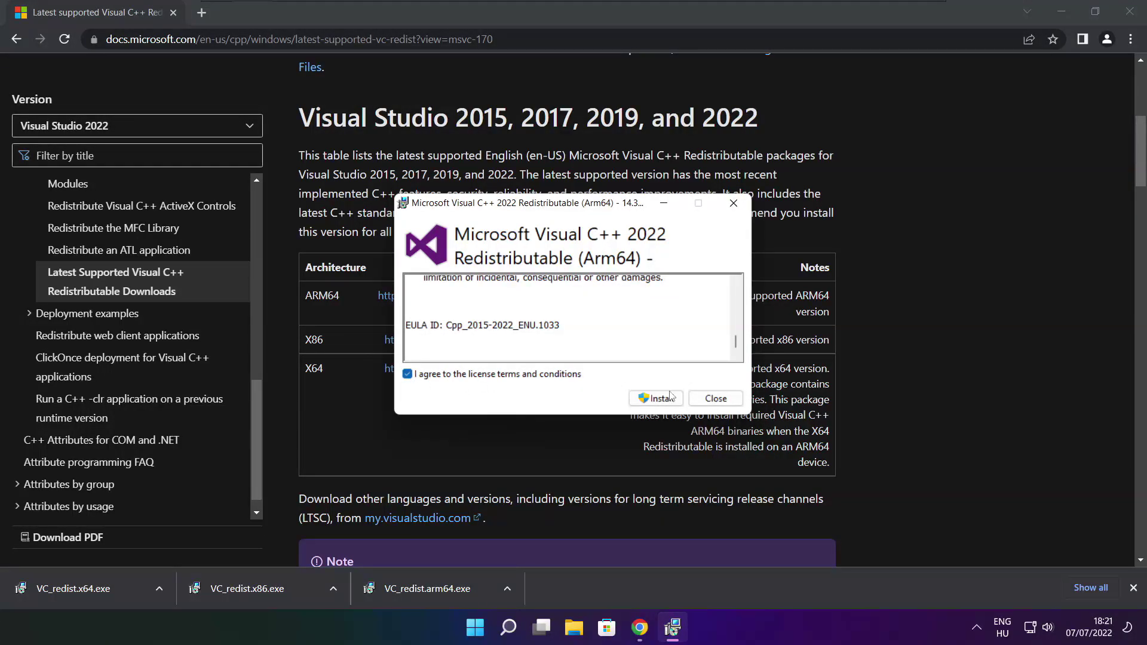
{"action": "left_click", "coordinate": [650, 401]}
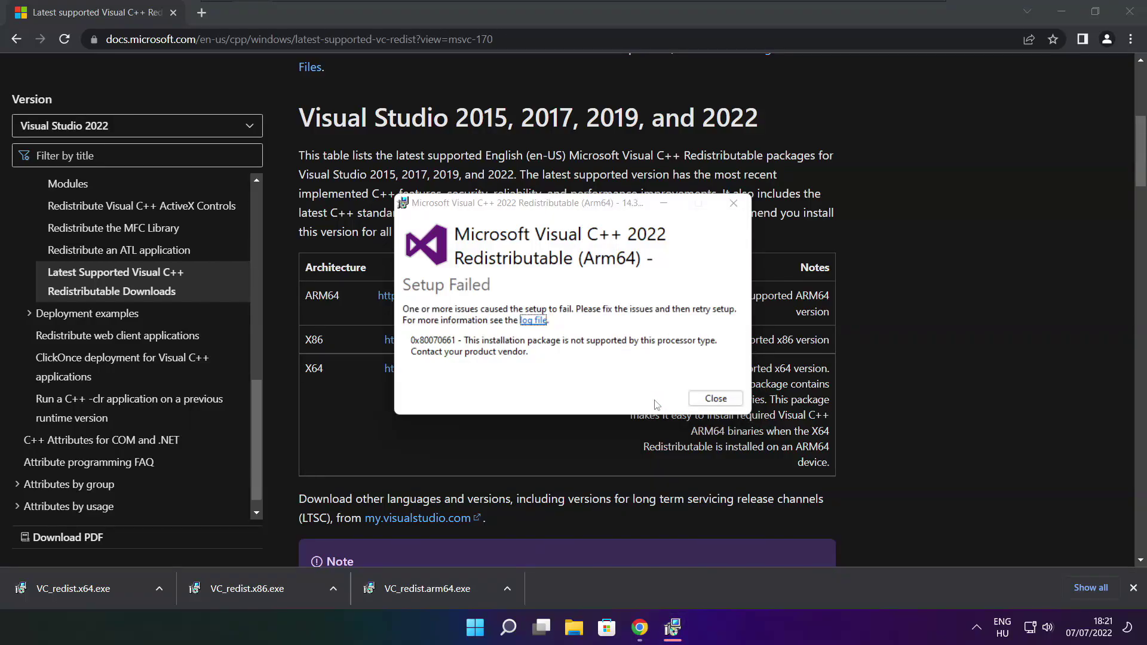
{"action": "left_click", "coordinate": [695, 401]}
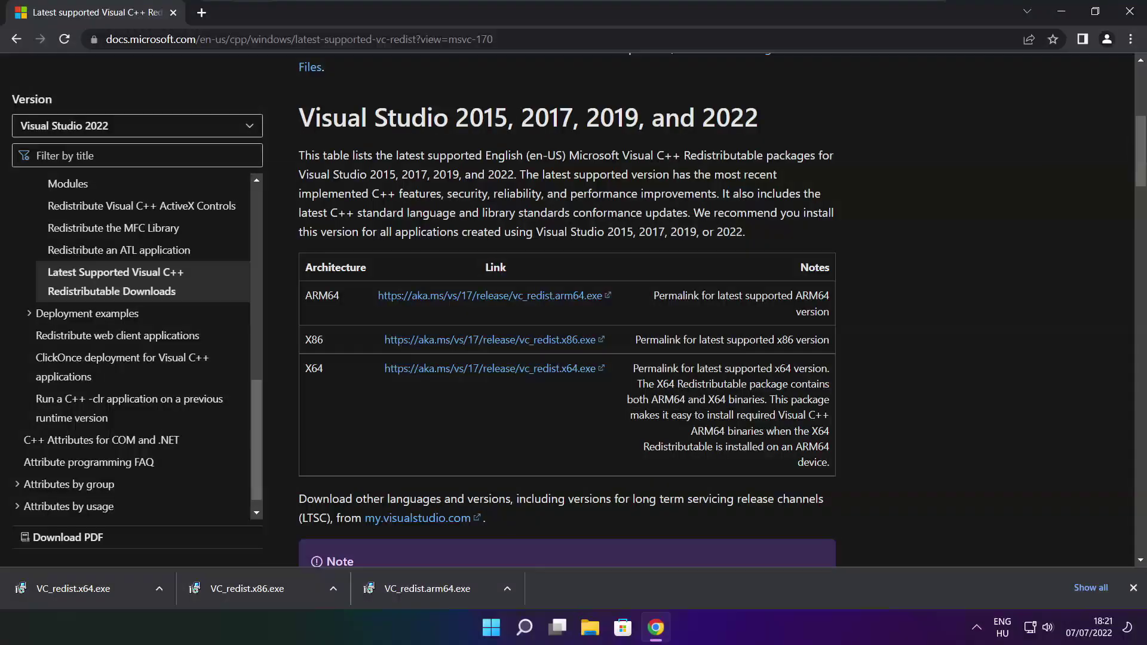
Run VC_redist.x86.exe, accept the license, install it successfully and close the installer.
{"action": "left_click", "coordinate": [270, 589]}
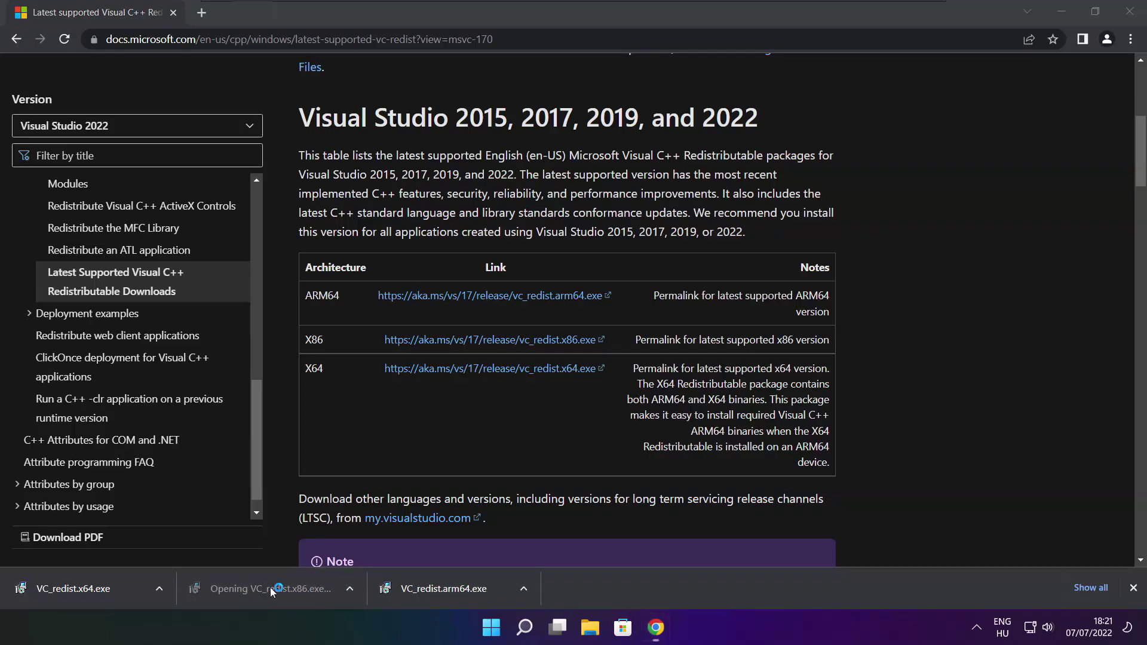
{"action": "left_click_drag", "start_coordinate": [736, 301], "coordinate": [737, 353]}
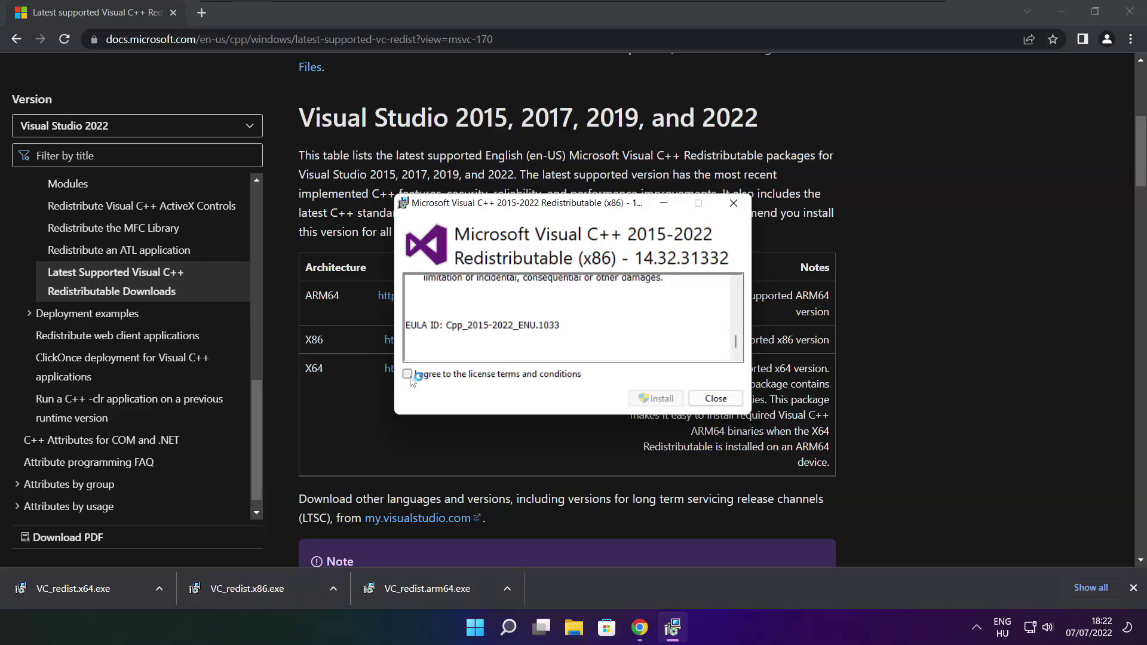
{"action": "left_click", "coordinate": [659, 399]}
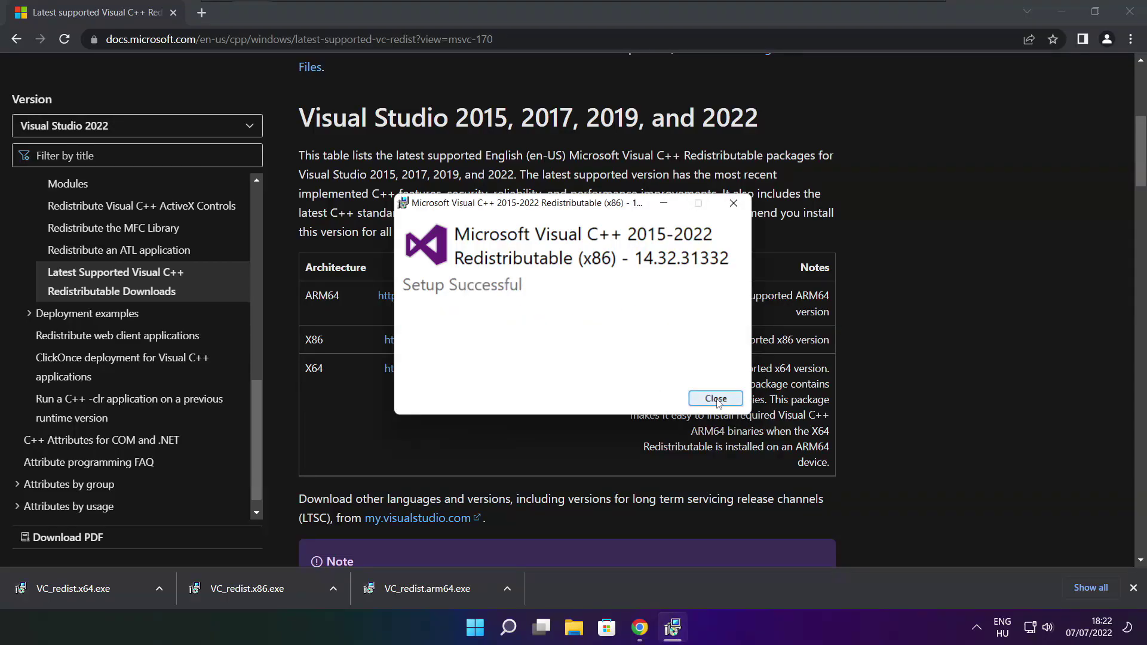
{"action": "left_click", "coordinate": [716, 400]}
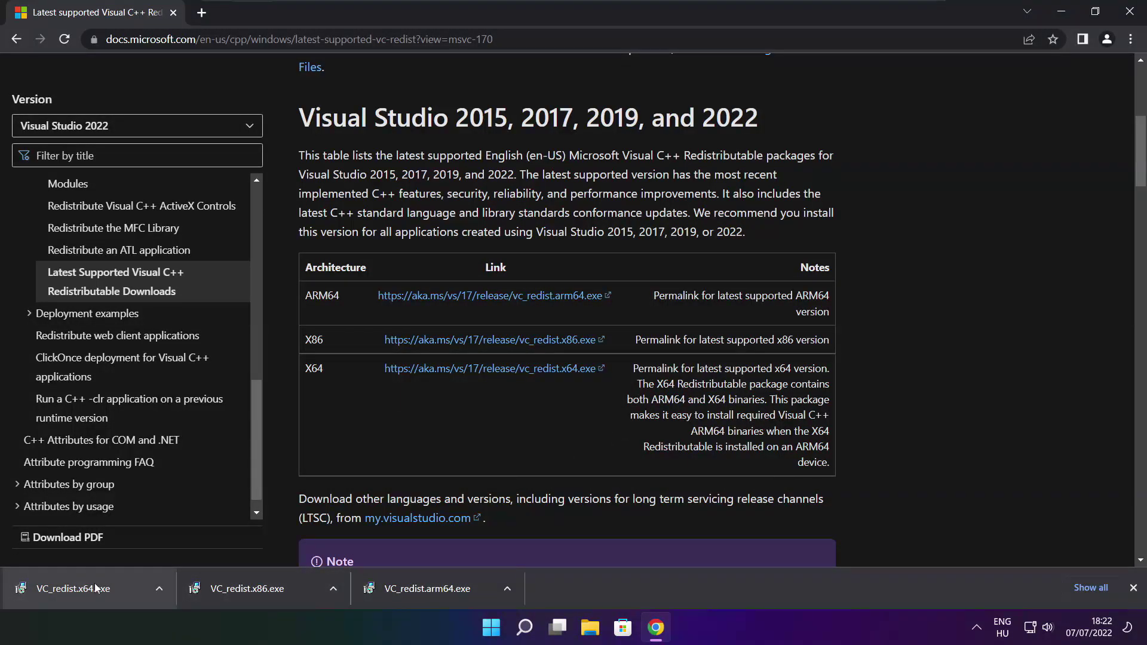
Run VC_redist.x64.exe, accept the license, install it successfully and close the installer.
{"action": "left_click", "coordinate": [95, 588]}
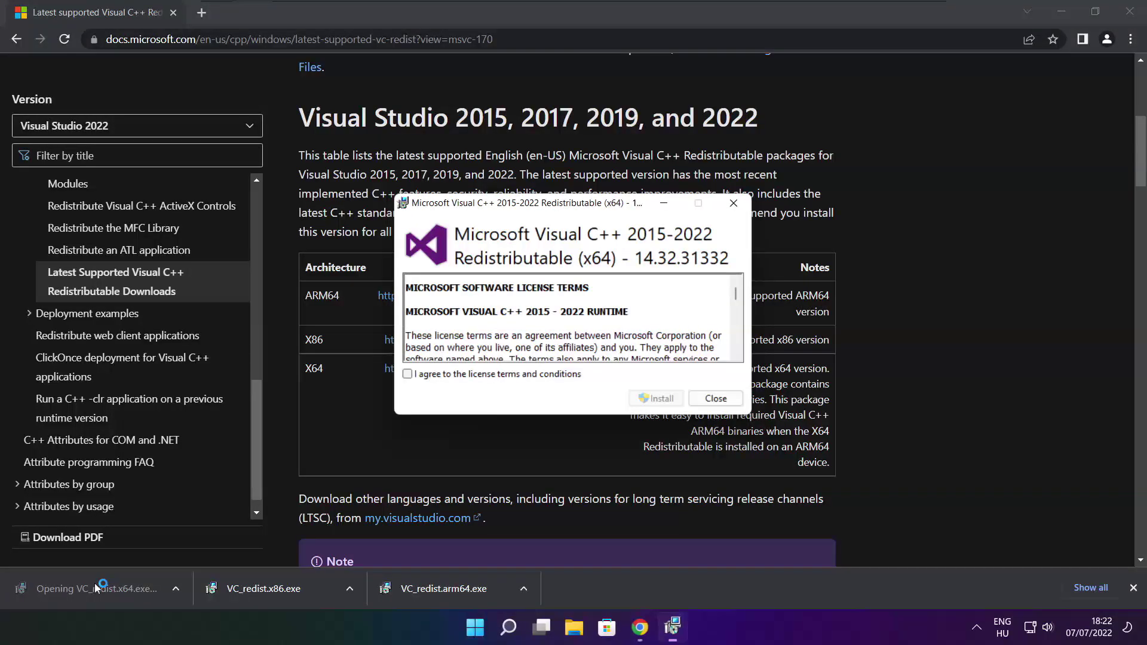
{"action": "left_click_drag", "start_coordinate": [737, 296], "coordinate": [737, 354]}
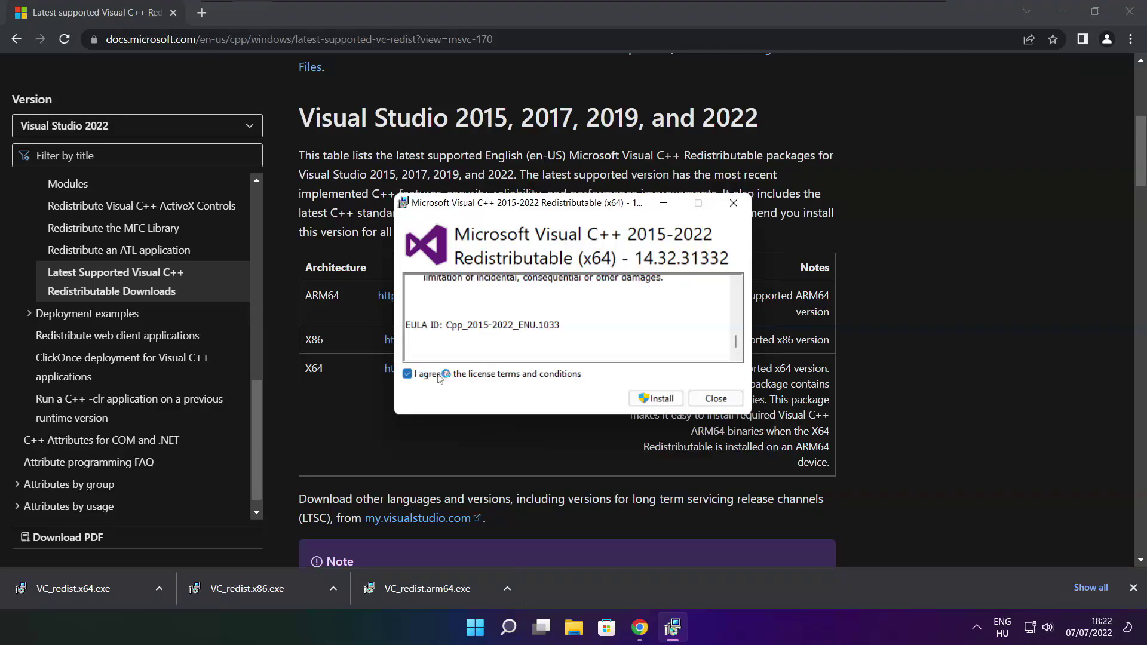
{"action": "left_click", "coordinate": [659, 400]}
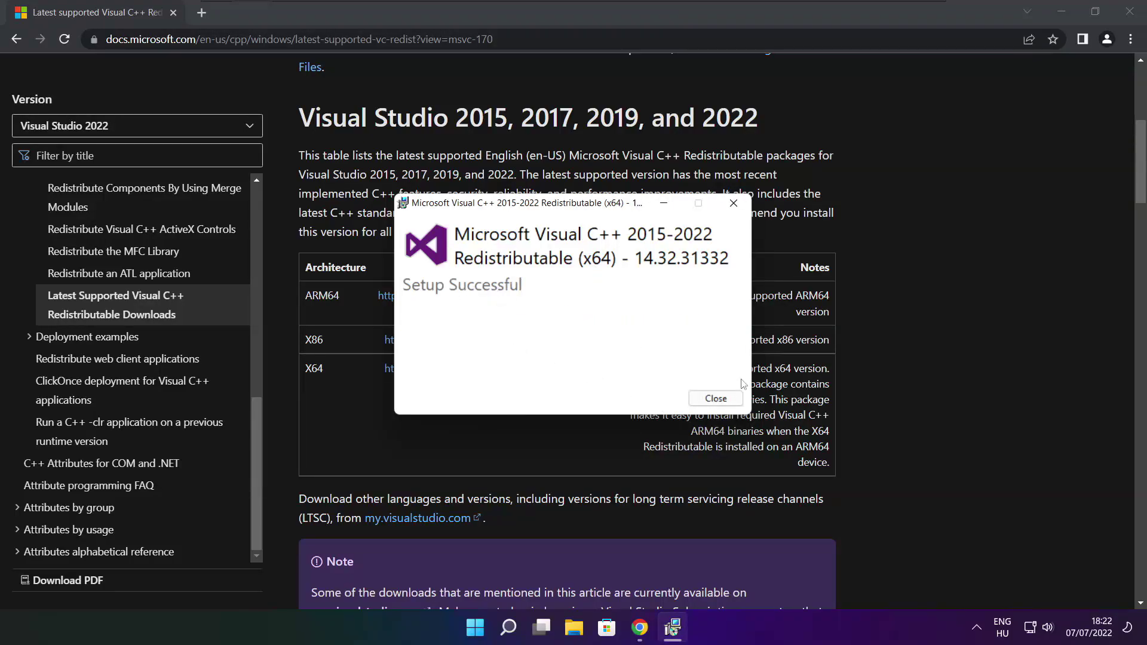
{"action": "left_click", "coordinate": [715, 399]}
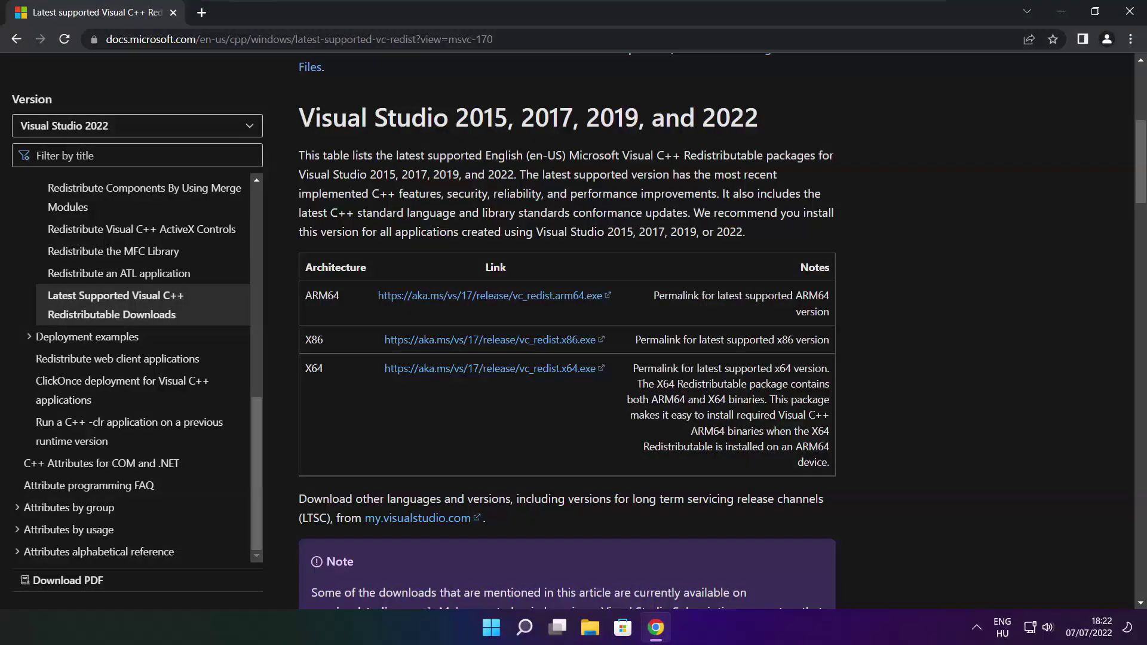